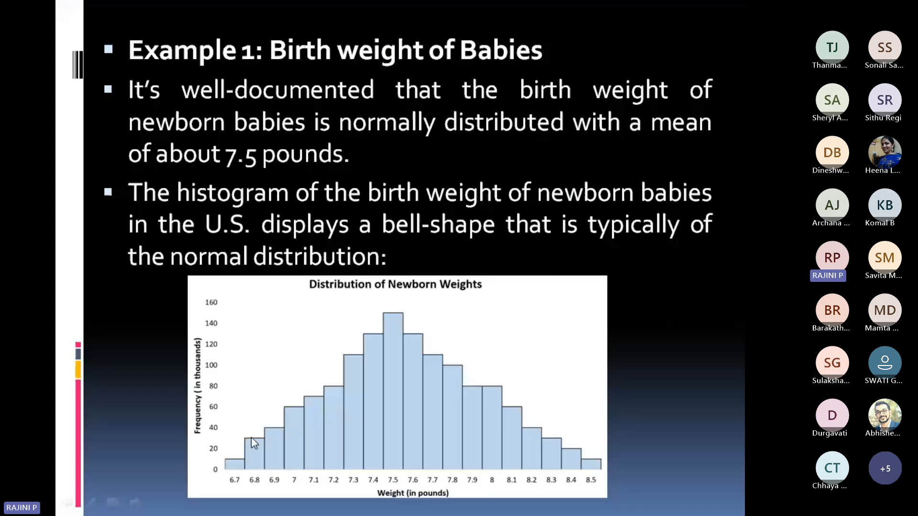
Review the normal distribution example slides on birth weight of babies, height of males and shoe sizes
{"action": "left_click", "coordinate": [280, 430]}
{"action": "left_click", "coordinate": [307, 407]}
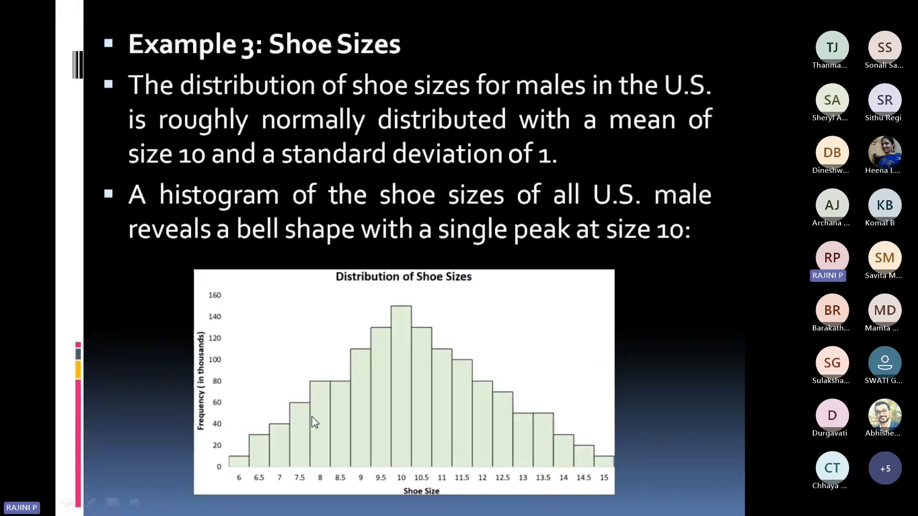
{"action": "key", "text": "Left"}
{"action": "key", "text": "Left"}
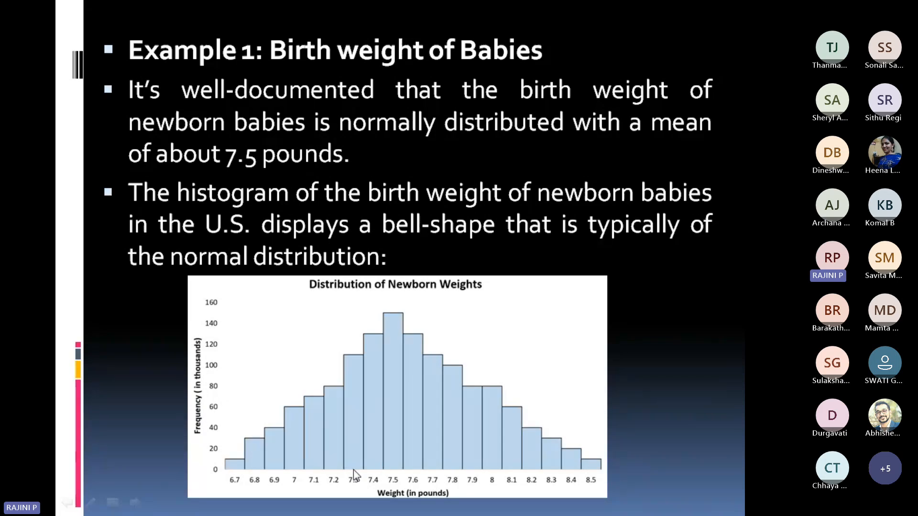
{"action": "left_click", "coordinate": [550, 454]}
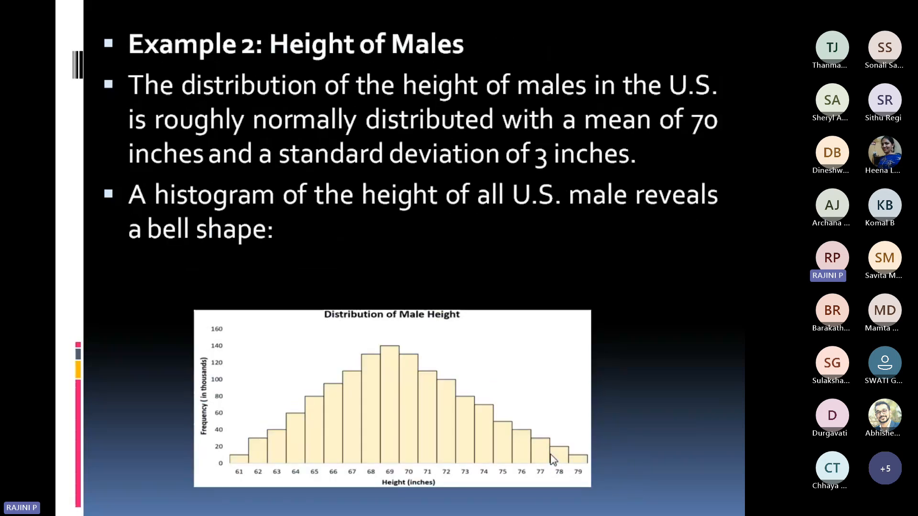
{"action": "left_click", "coordinate": [553, 459]}
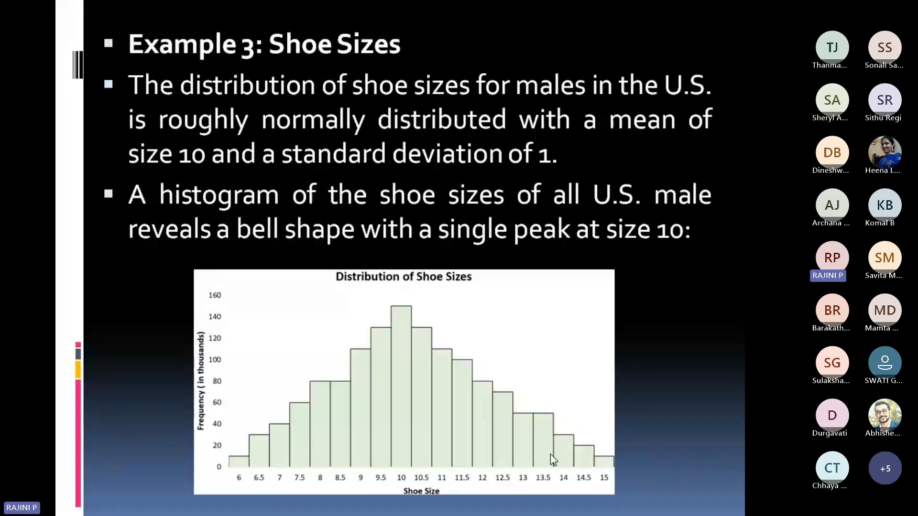
Close the PowerPoint presentation and OneNote, and switch to the Edu_workshop_150724_1 document in Word
{"action": "key", "text": "alt+Tab"}
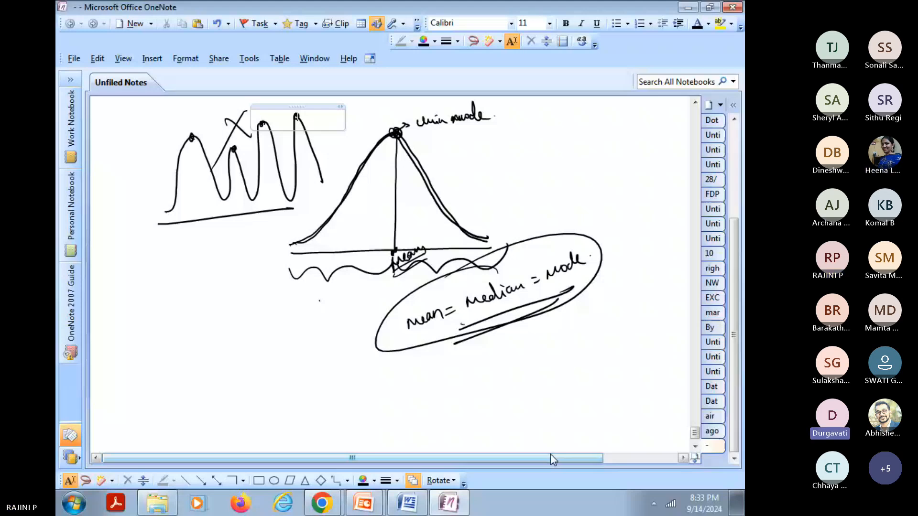
{"action": "key", "text": "alt+Tab"}
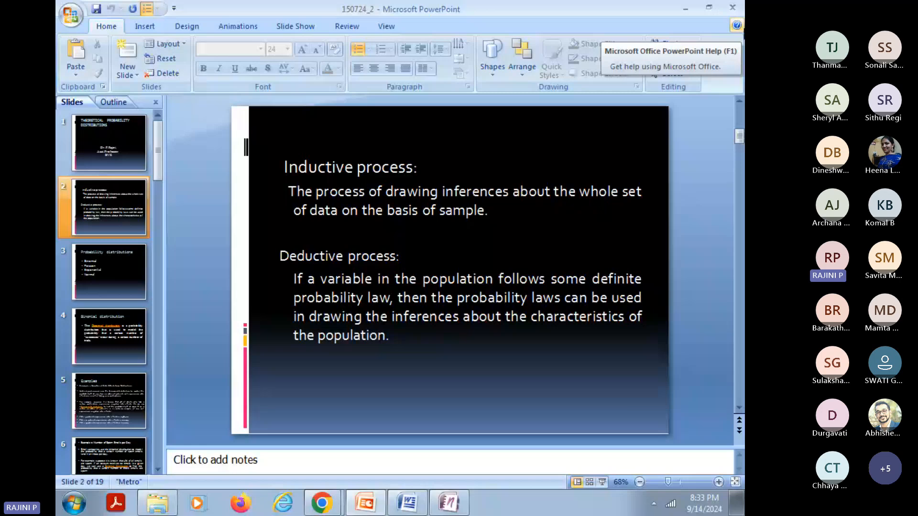
{"action": "left_click", "coordinate": [732, 7]}
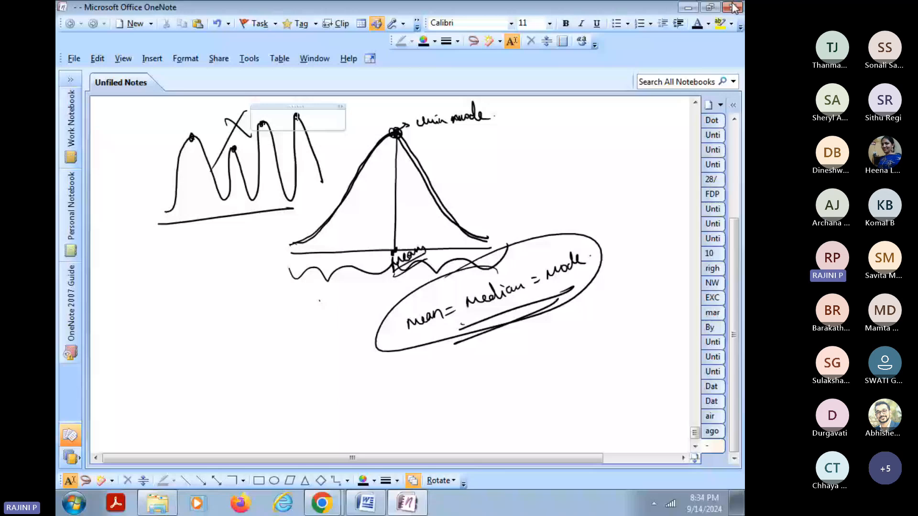
{"action": "left_click", "coordinate": [734, 7]}
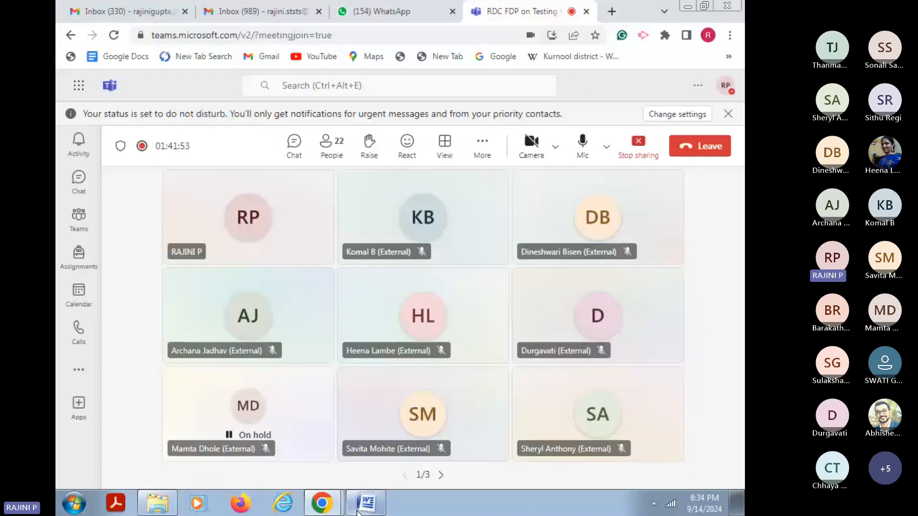
{"action": "left_click", "coordinate": [359, 509]}
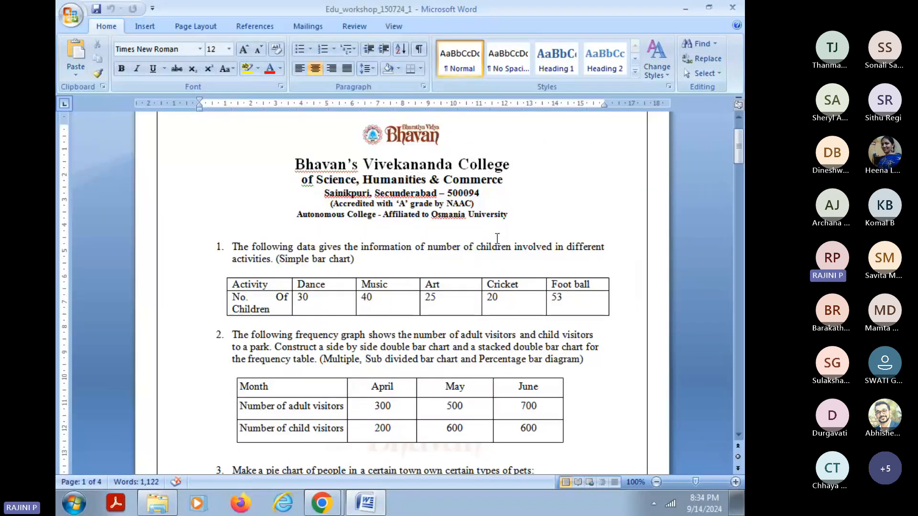
Examine the number of children listed for each activity in the question 1 table
{"action": "scroll", "coordinate": [497, 238], "scroll_direction": "down", "scroll_amount": 3}
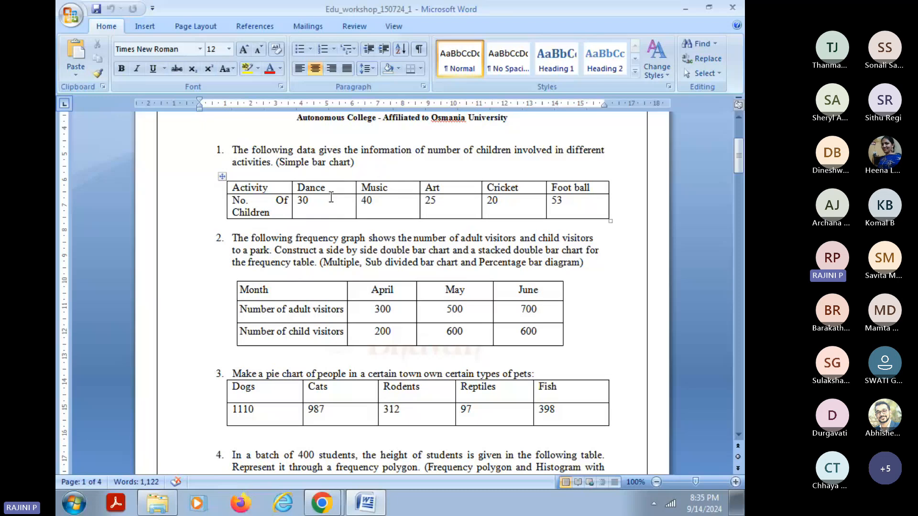
{"action": "left_click_drag", "start_coordinate": [329, 188], "coordinate": [294, 202]}
{"action": "left_click", "coordinate": [327, 203]}
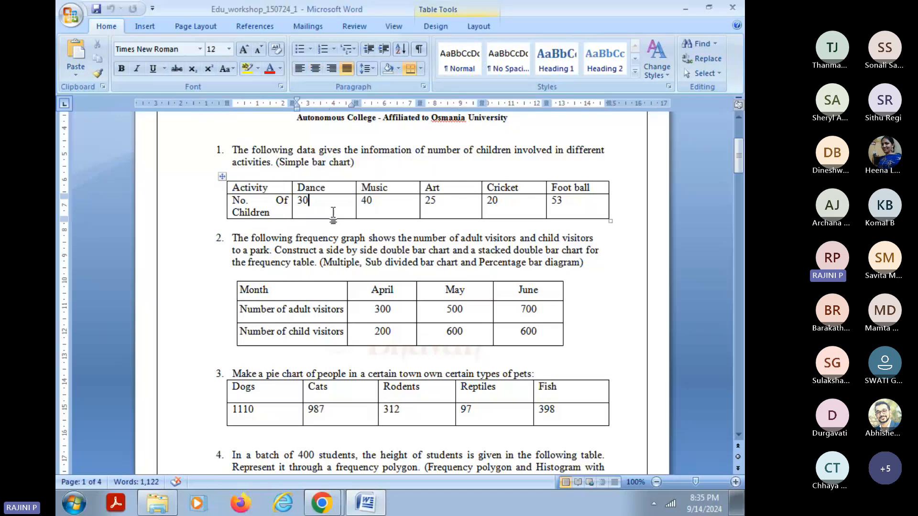
{"action": "double_click", "coordinate": [375, 199]}
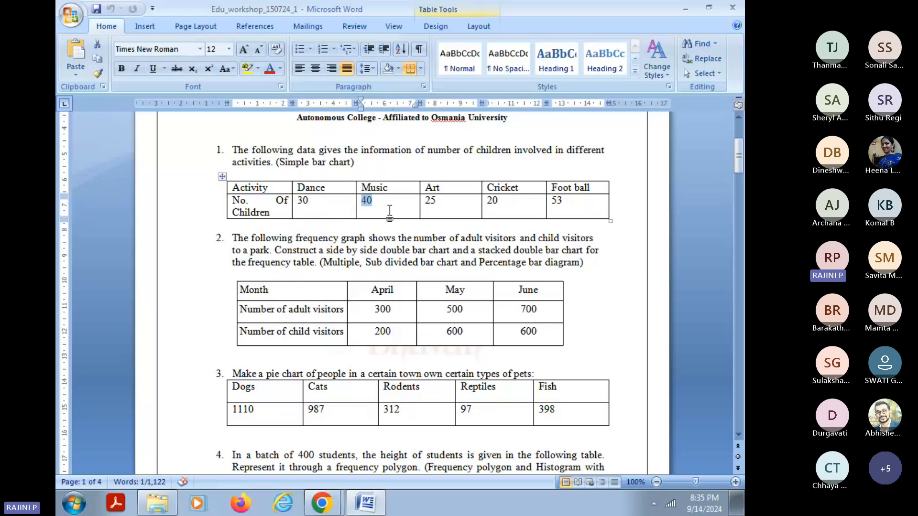
{"action": "left_click", "coordinate": [390, 217]}
{"action": "double_click", "coordinate": [430, 201]}
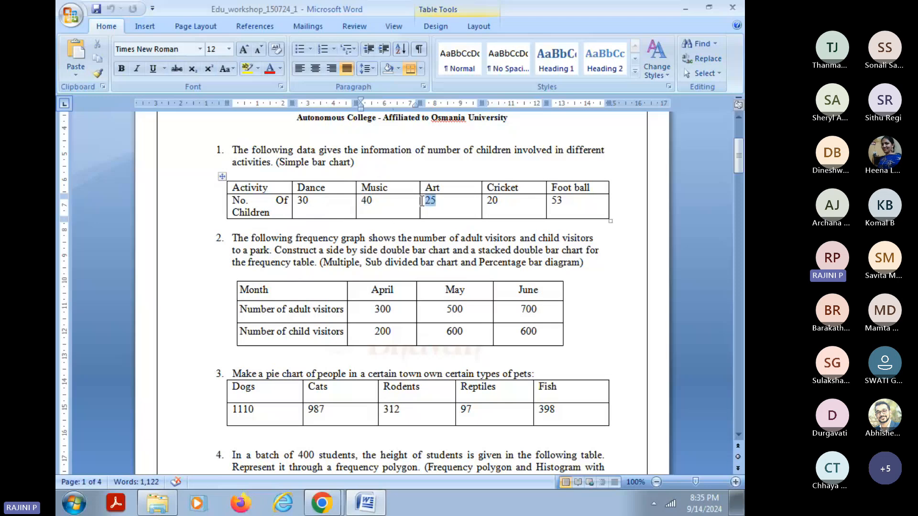
{"action": "left_click", "coordinate": [457, 214]}
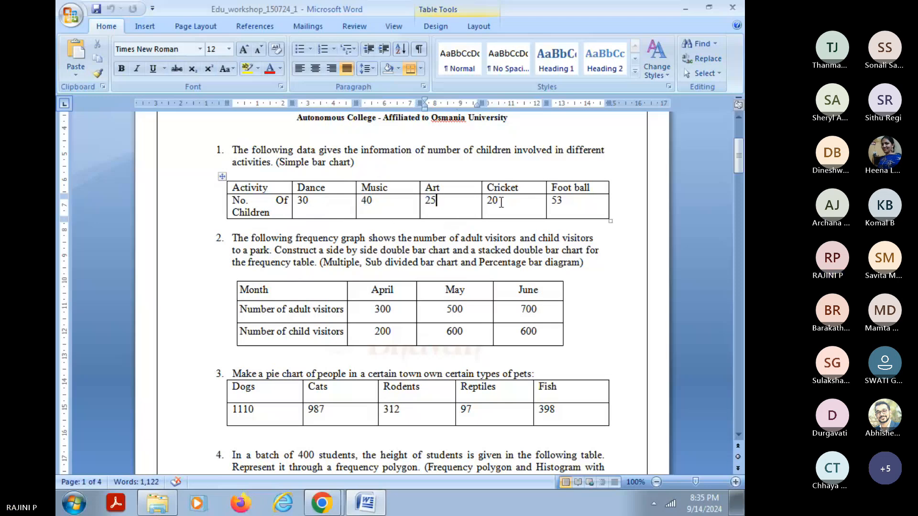
{"action": "double_click", "coordinate": [492, 201]}
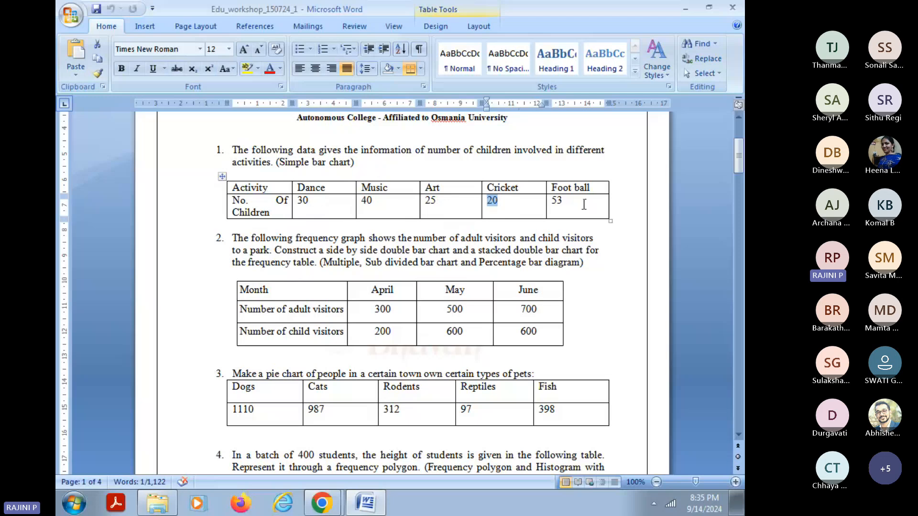
{"action": "left_click", "coordinate": [586, 209]}
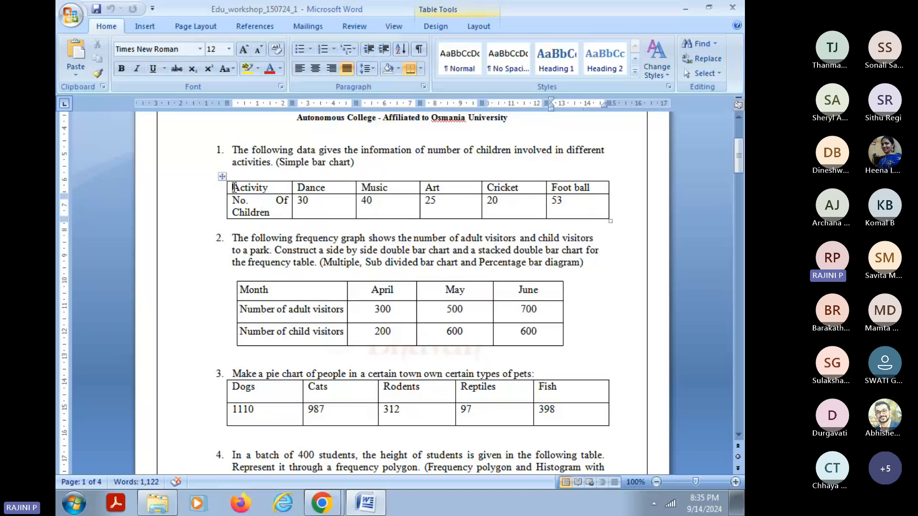
Examine how the activity categories in question 1's header row pair with the frequencies in the row below
{"action": "left_click_drag", "start_coordinate": [230, 192], "coordinate": [592, 192]}
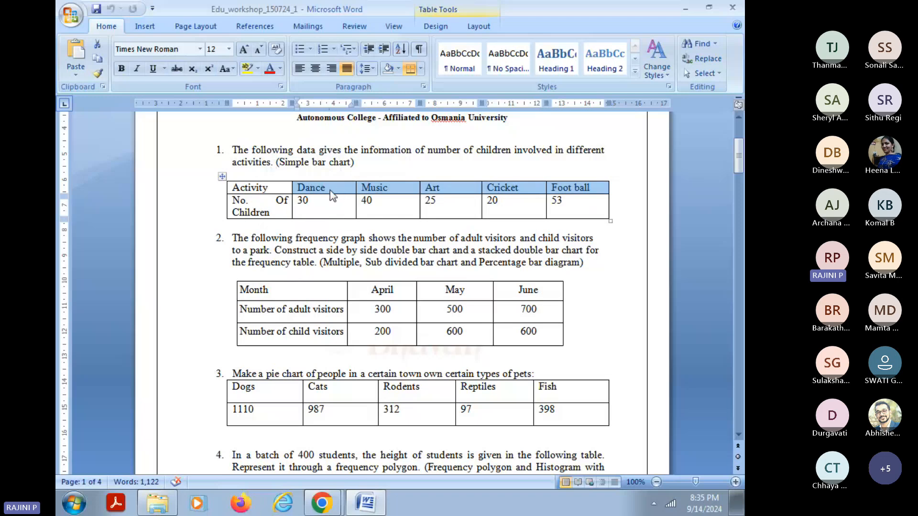
{"action": "left_click_drag", "start_coordinate": [269, 188], "coordinate": [226, 187]}
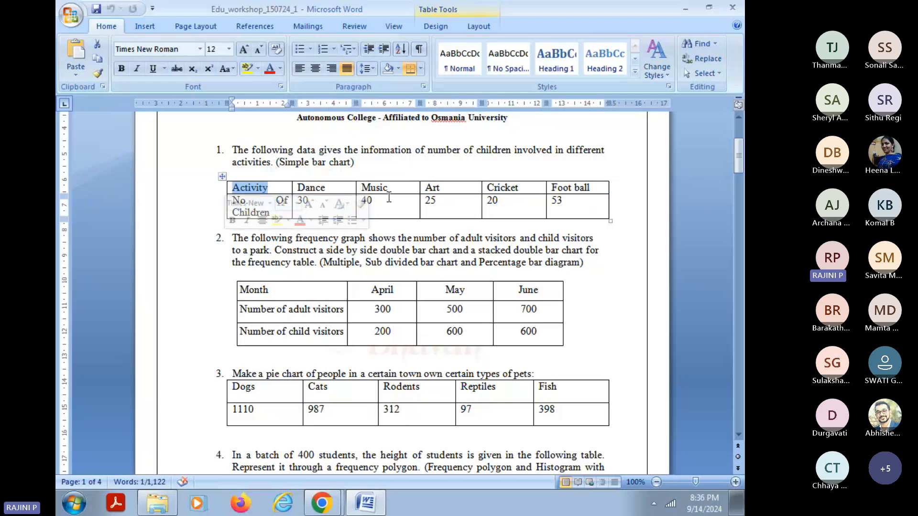
{"action": "left_click", "coordinate": [336, 188]}
{"action": "left_click", "coordinate": [332, 205]}
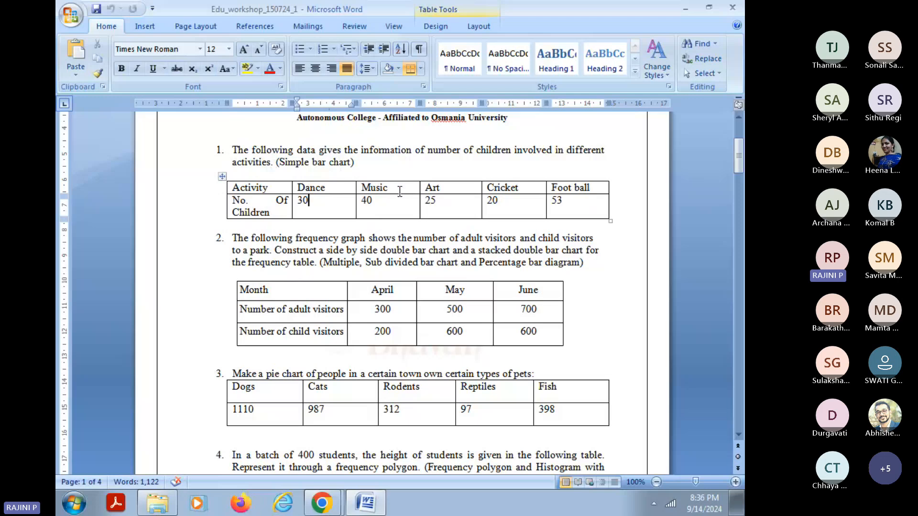
{"action": "left_click", "coordinate": [400, 197]}
{"action": "left_click", "coordinate": [465, 203]}
{"action": "left_click", "coordinate": [519, 206]}
{"action": "left_click", "coordinate": [565, 204]}
{"action": "left_click_drag", "start_coordinate": [298, 202], "coordinate": [310, 206]}
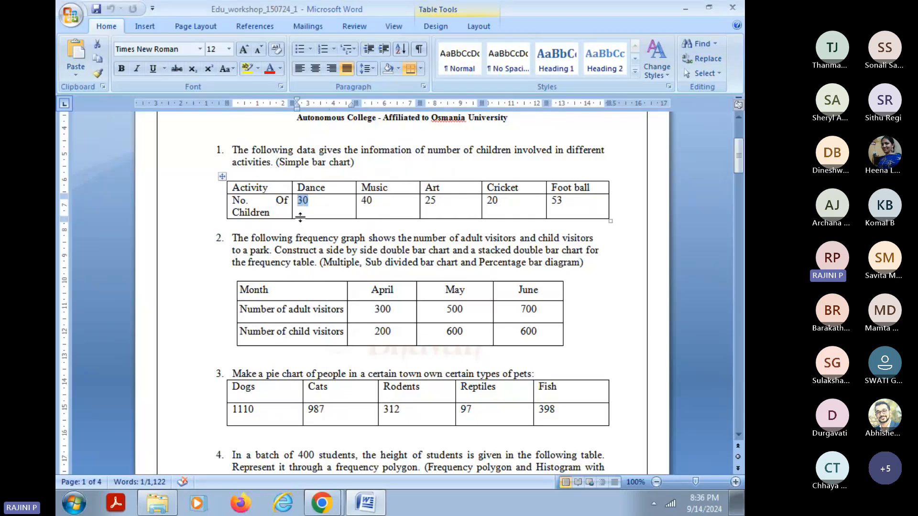
{"action": "left_click", "coordinate": [300, 216]}
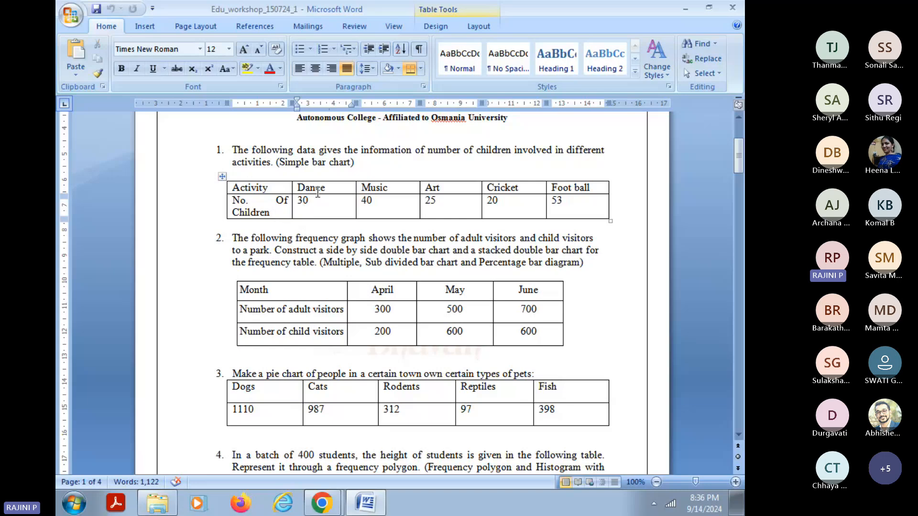
{"action": "left_click", "coordinate": [318, 192]}
{"action": "left_click", "coordinate": [376, 199]}
{"action": "left_click", "coordinate": [384, 187]}
{"action": "left_click_drag", "start_coordinate": [308, 204], "coordinate": [588, 203]}
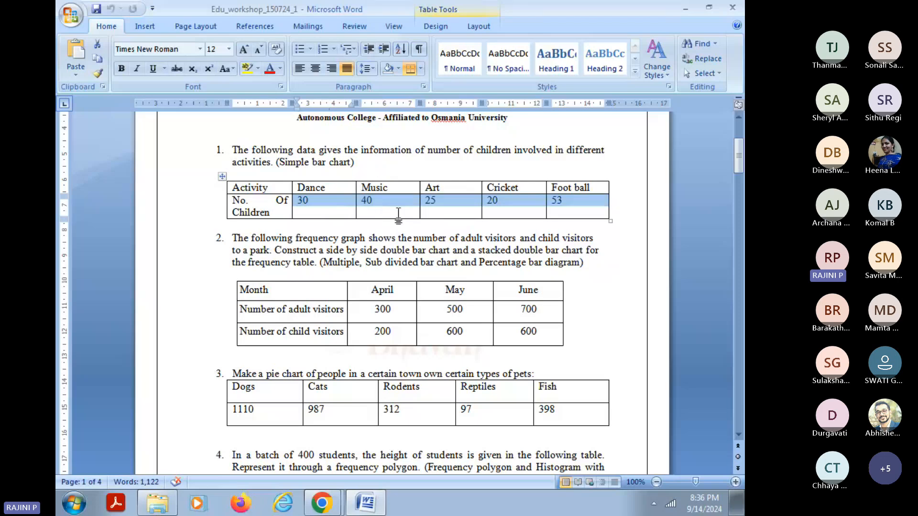
{"action": "left_click", "coordinate": [454, 209]}
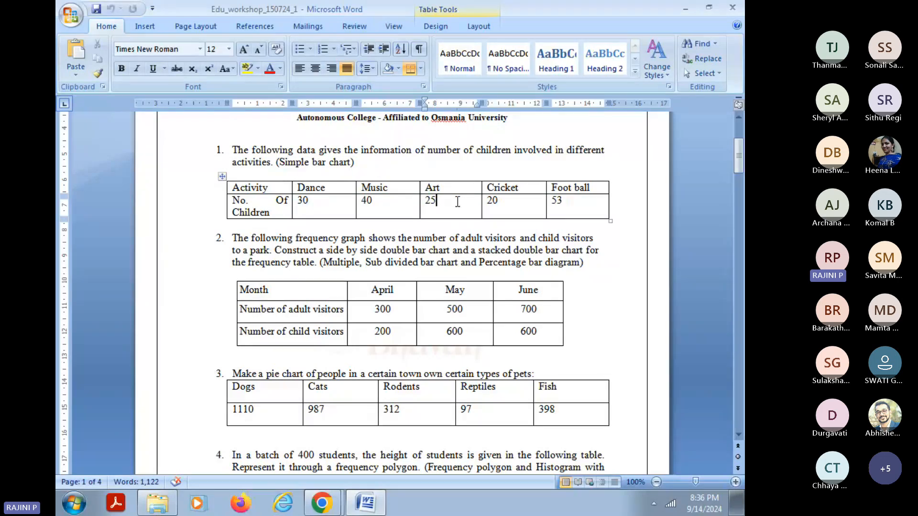
Copy the whole question 1 activity table and paste it into a new Excel workbook starting at cell D5
{"action": "left_click", "coordinate": [221, 177]}
{"action": "key", "text": "ctrl+c"}
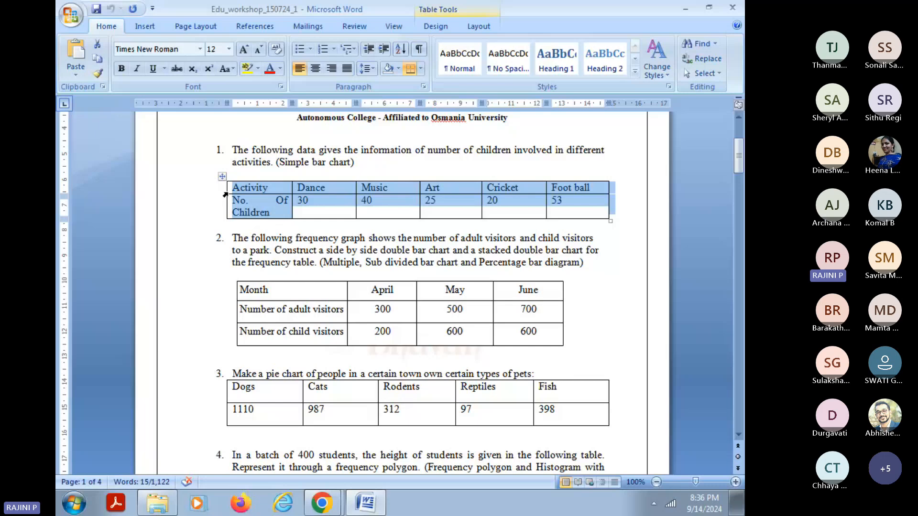
{"action": "key", "text": "super"}
{"action": "left_click", "coordinate": [120, 18]}
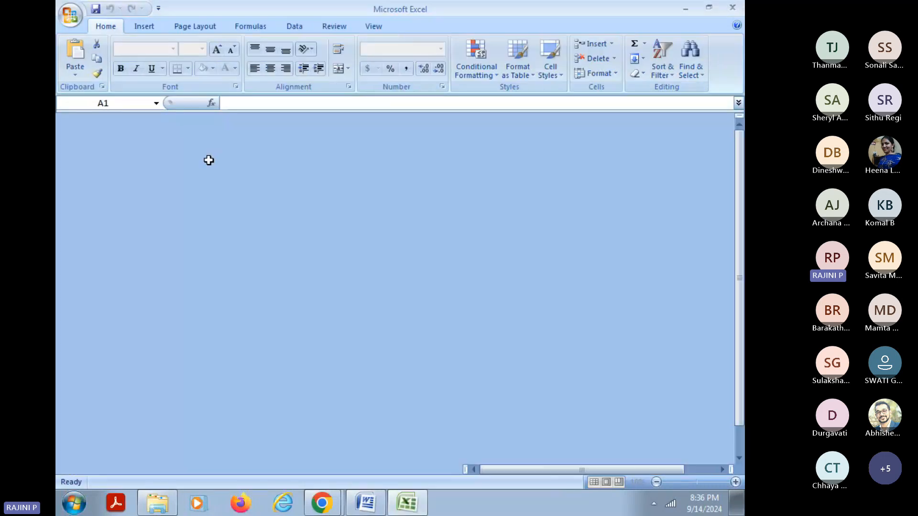
{"action": "left_click", "coordinate": [227, 181]}
{"action": "key", "text": "ctrl+v"}
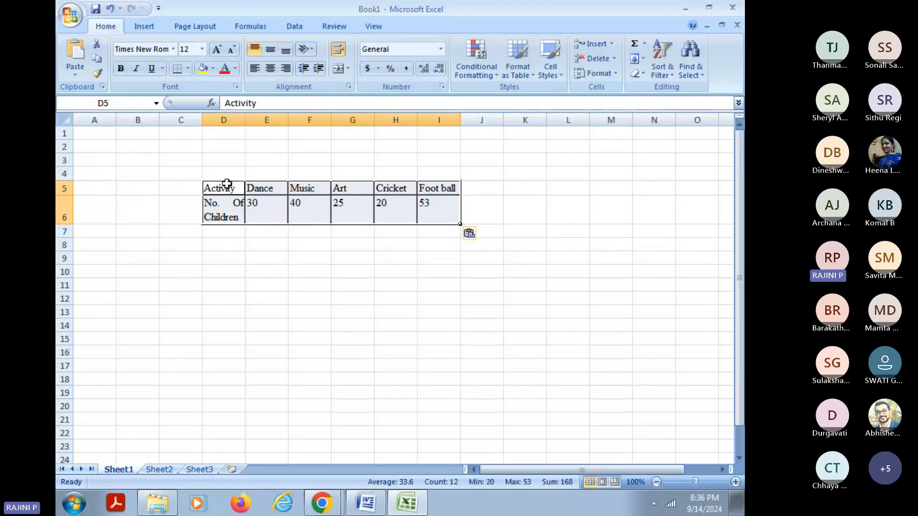
Insert a 2-D clustered column chart from the activity data in D5:I6
{"action": "left_click", "coordinate": [289, 274]}
{"action": "left_click_drag", "start_coordinate": [224, 188], "coordinate": [437, 212]}
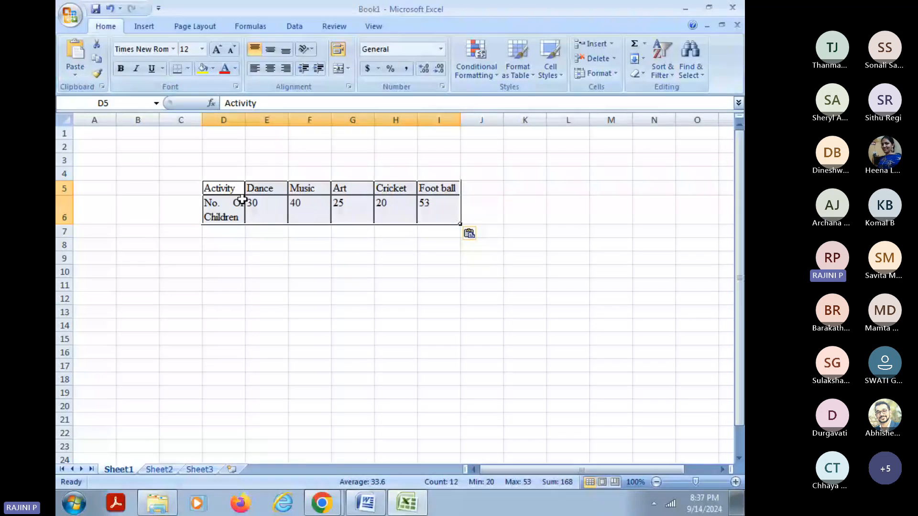
{"action": "left_click", "coordinate": [146, 28]}
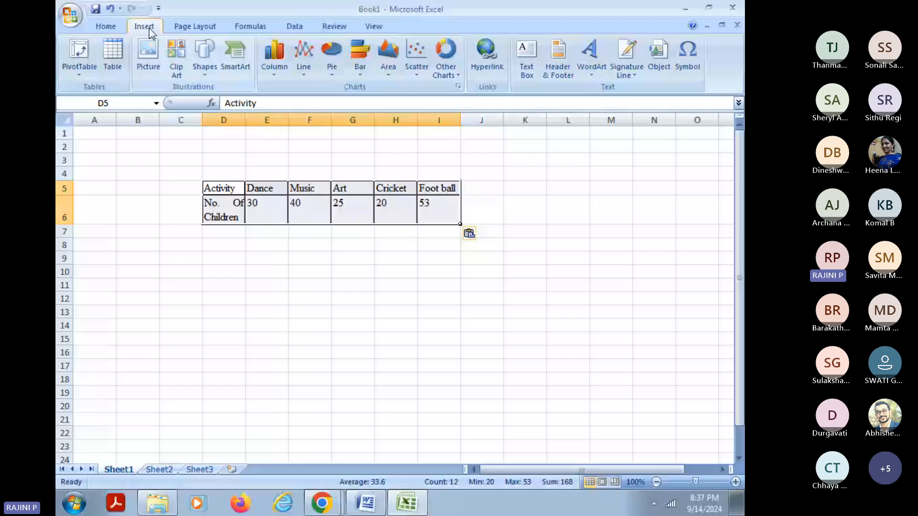
{"action": "left_click", "coordinate": [274, 60]}
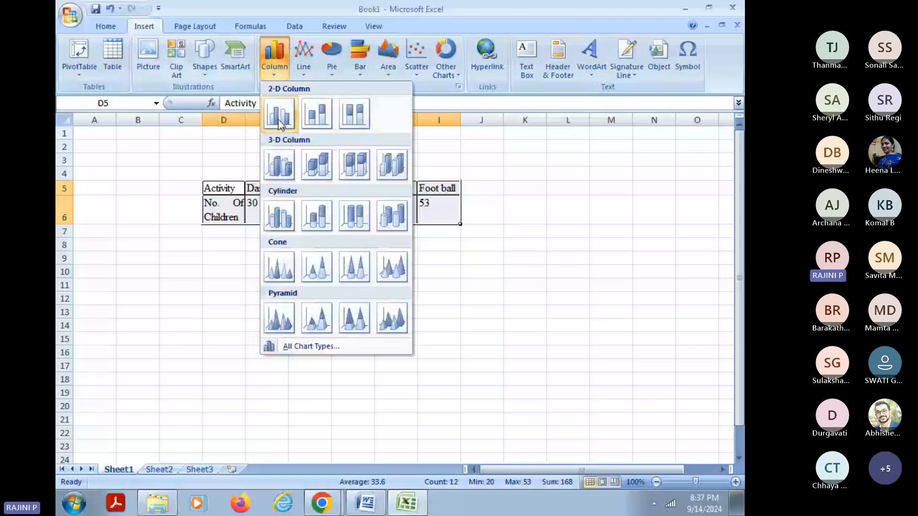
{"action": "left_click", "coordinate": [269, 82]}
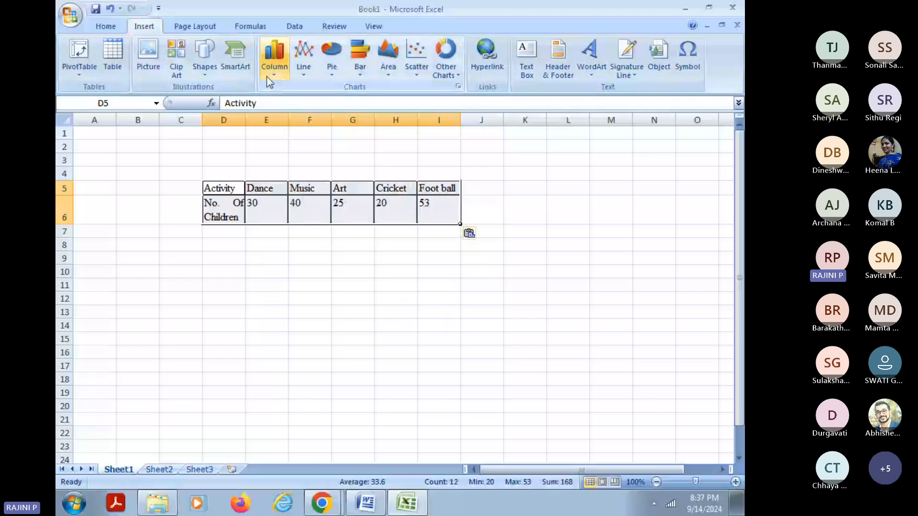
{"action": "left_click", "coordinate": [270, 82]}
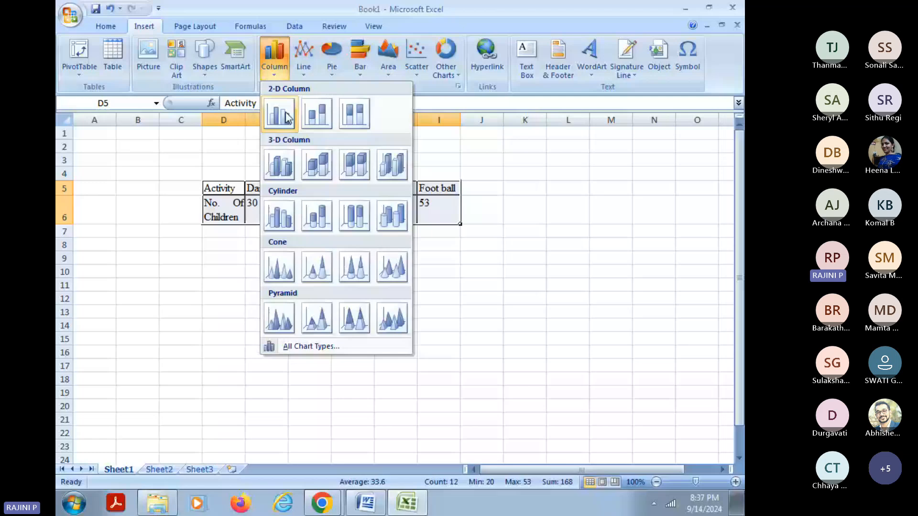
{"action": "left_click", "coordinate": [287, 117]}
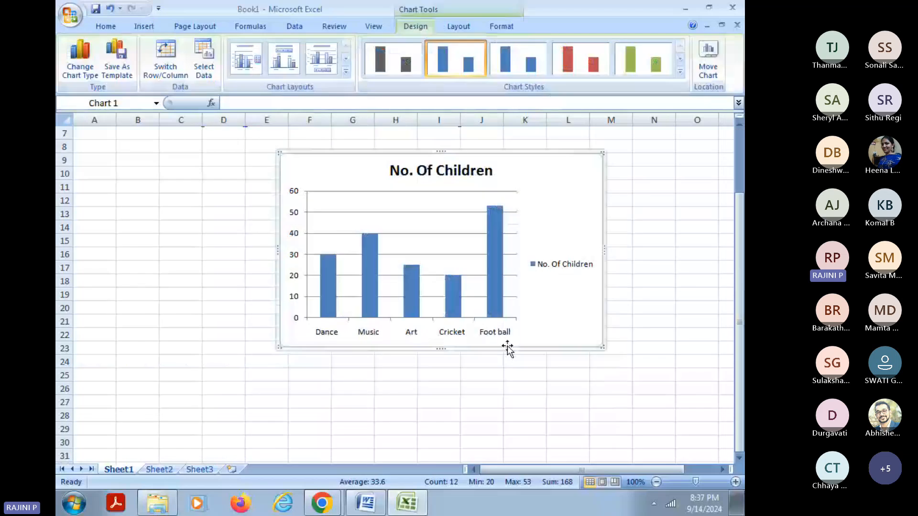
Deselect the No. Of Children chart and select it again to bring up its Chart Tools
{"action": "mouse_move", "coordinate": [501, 301]}
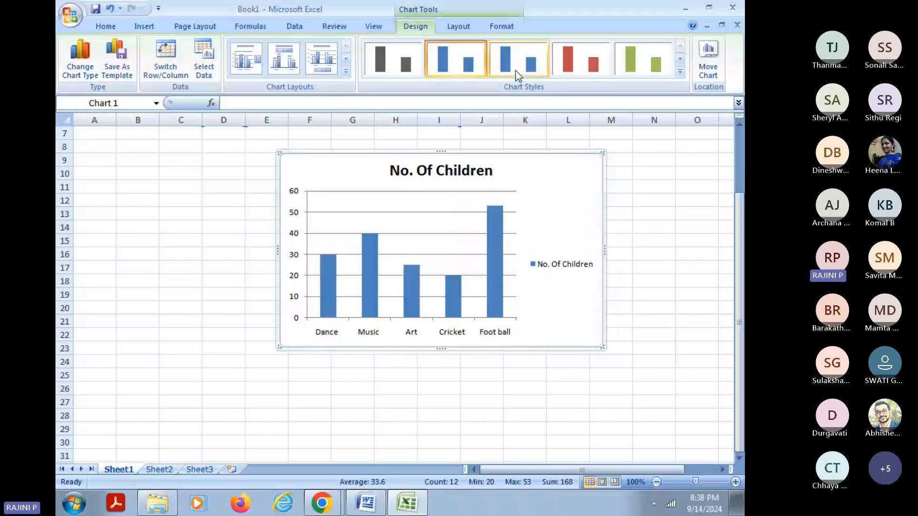
{"action": "left_click", "coordinate": [658, 240]}
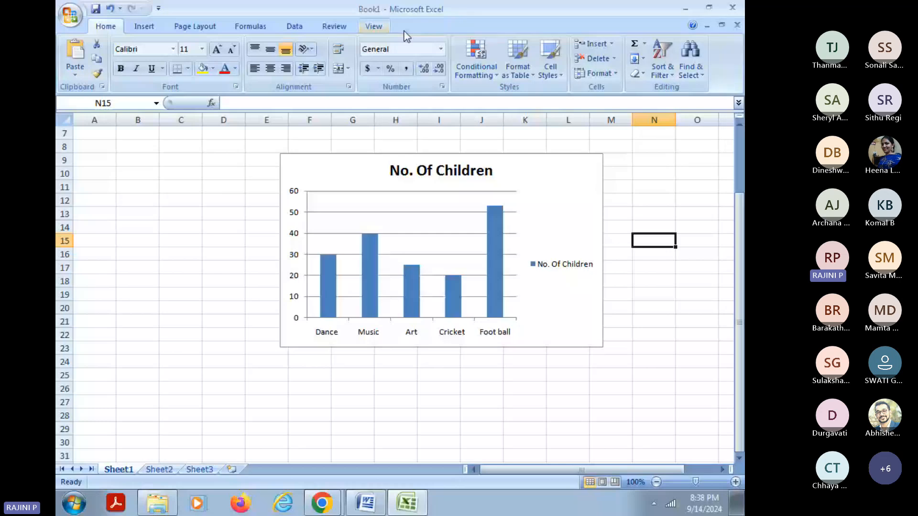
{"action": "left_click", "coordinate": [582, 201]}
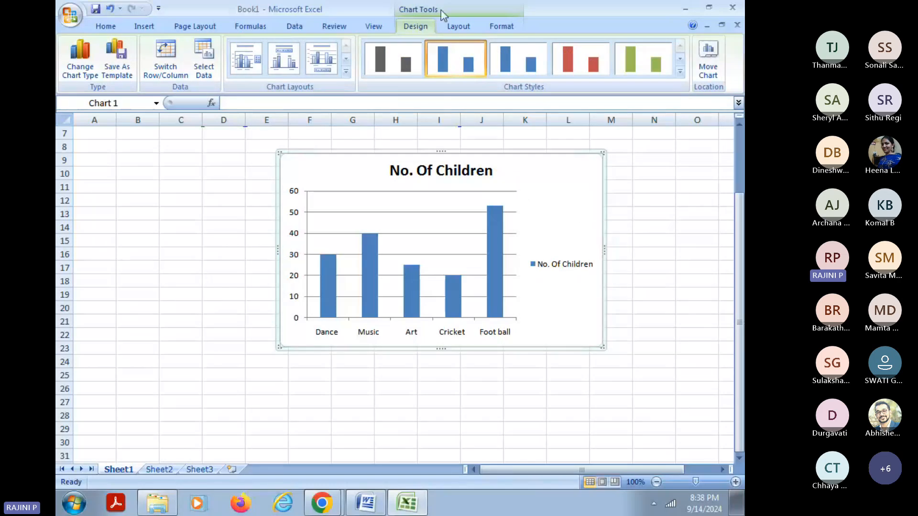
Delete the No. Of Children title from the chart
{"action": "left_click", "coordinate": [463, 27]}
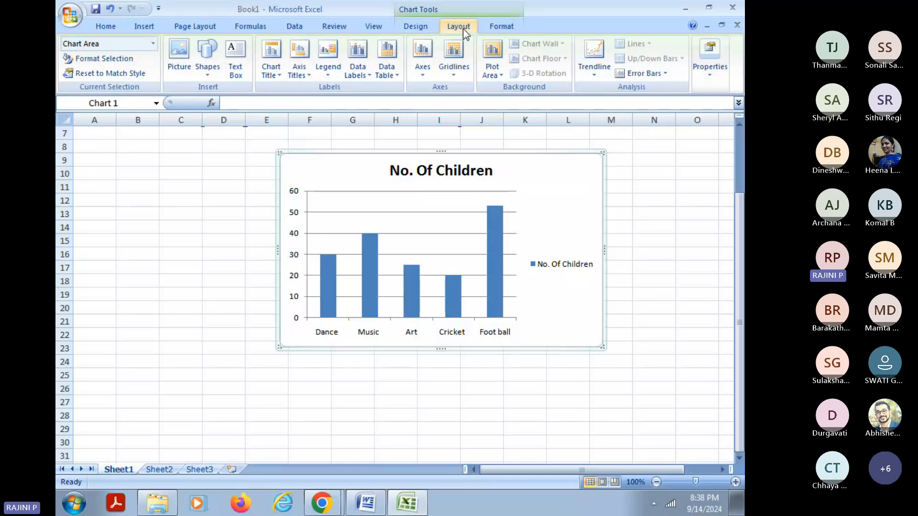
{"action": "left_click", "coordinate": [277, 77]}
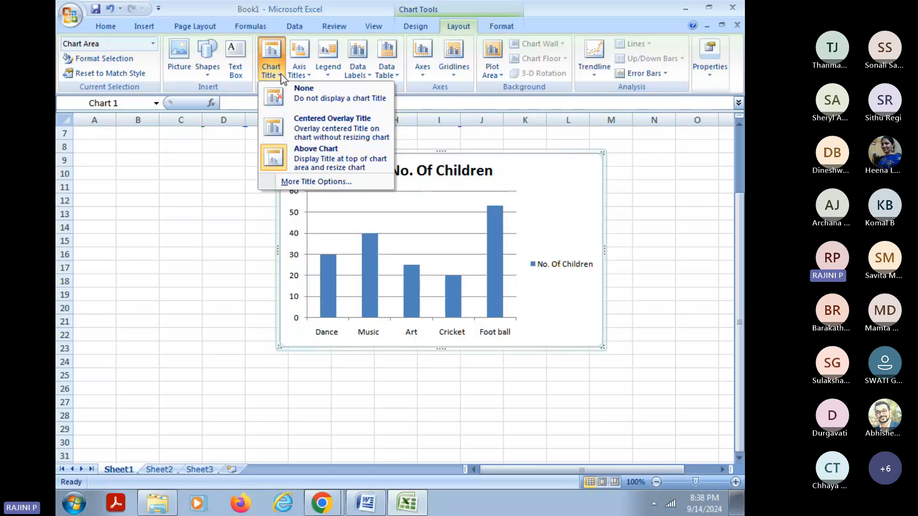
{"action": "left_click", "coordinate": [315, 163]}
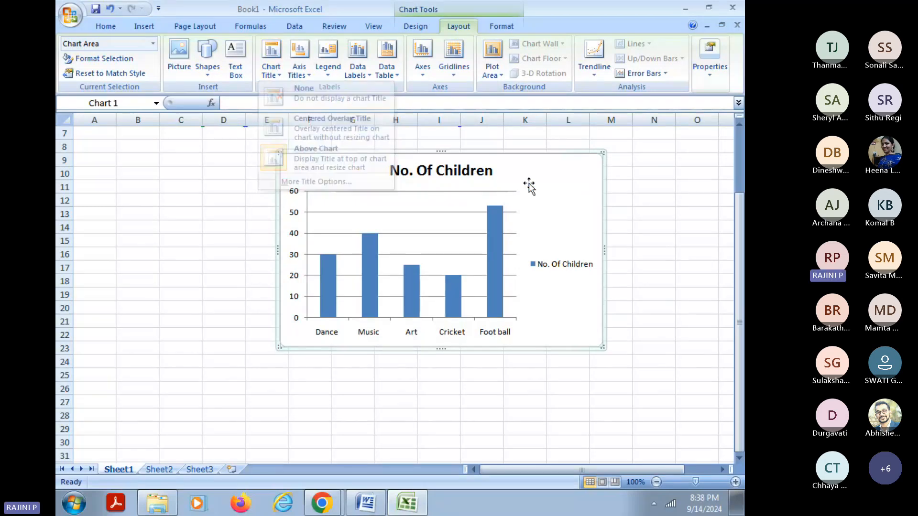
{"action": "key", "text": "Delete"}
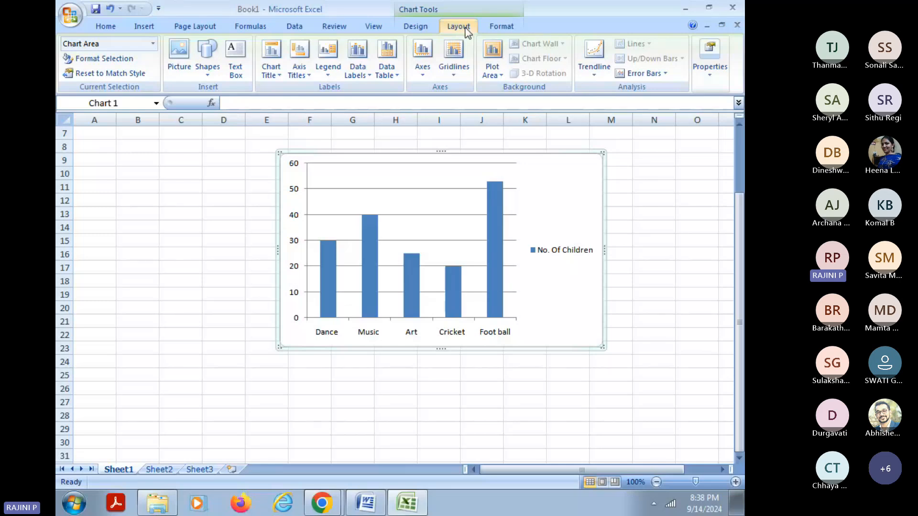
Add a title above the chart and change its text to "Bar Diagram"
{"action": "left_click", "coordinate": [278, 79]}
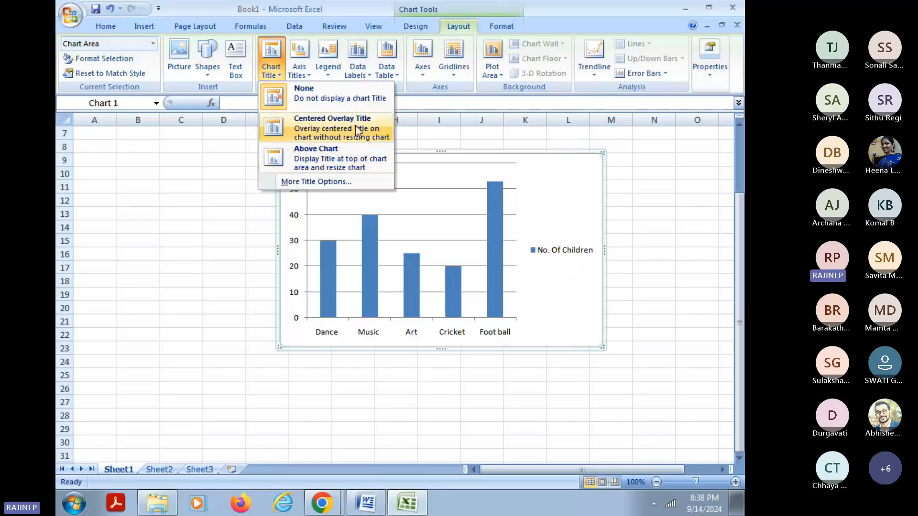
{"action": "left_click", "coordinate": [326, 162]}
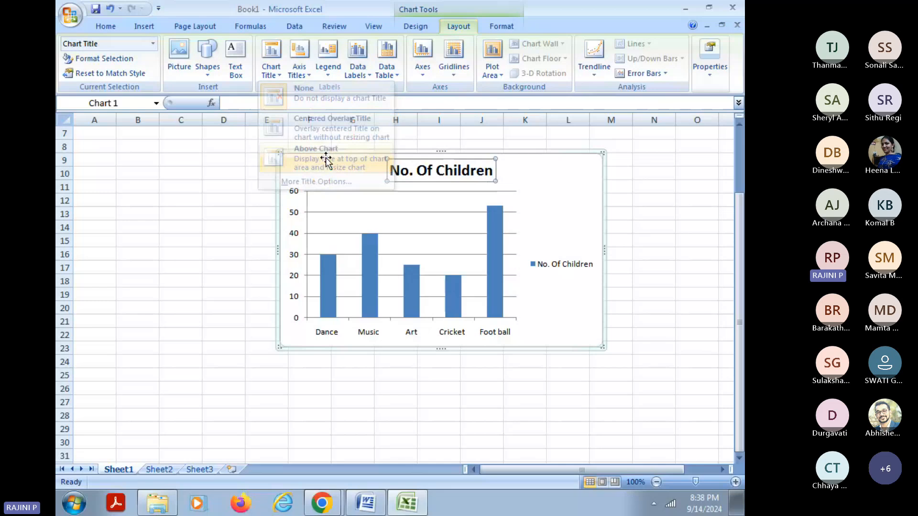
{"action": "triple_click", "coordinate": [464, 177]}
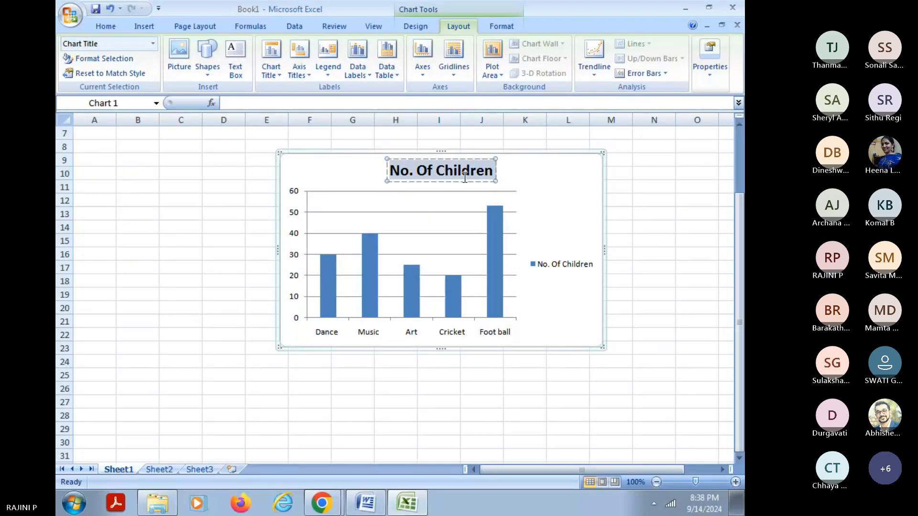
{"action": "key", "text": "Delete"}
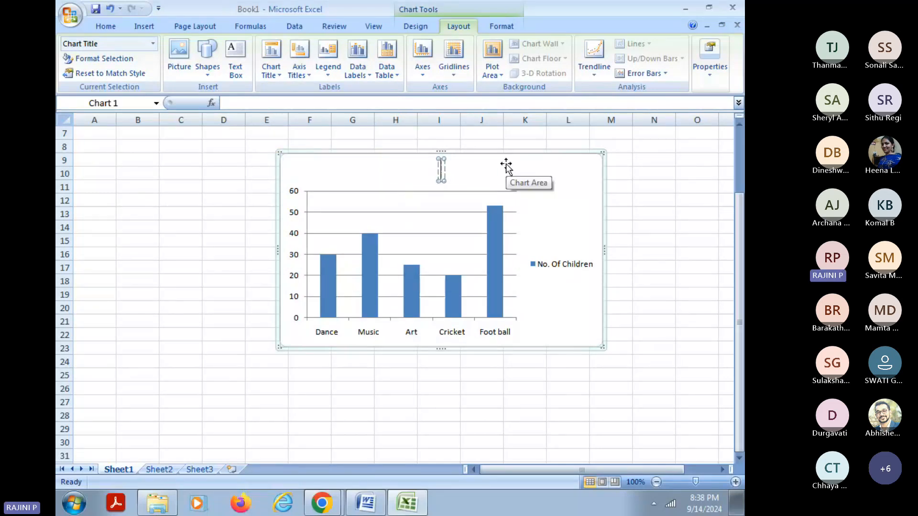
{"action": "type", "text": "Bar"}
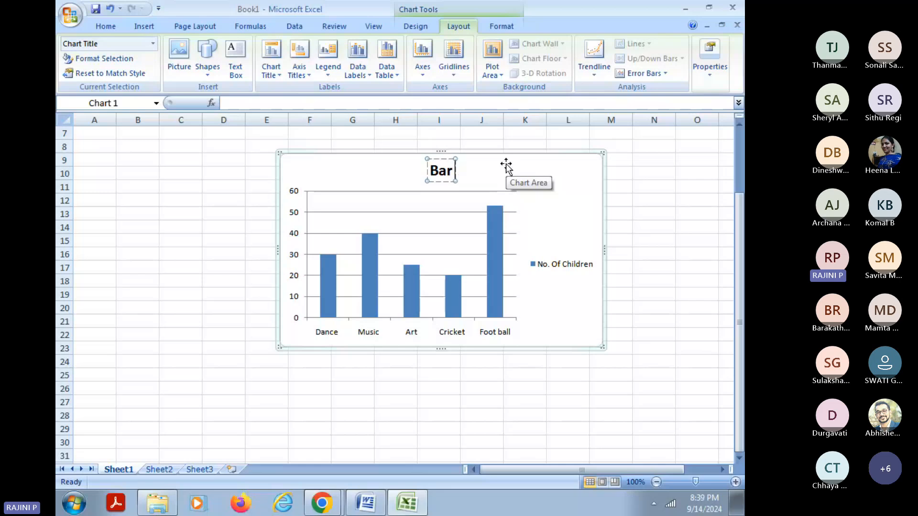
{"action": "type", "text": " Diagram"}
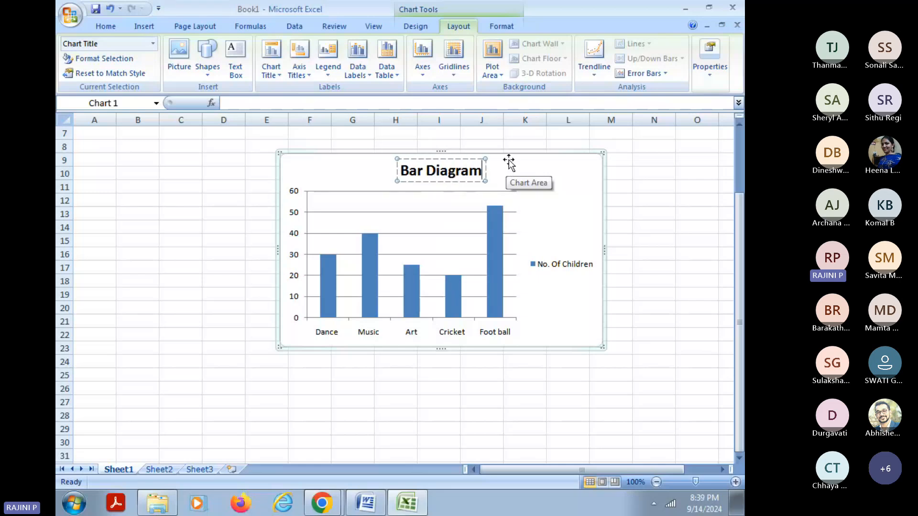
{"action": "left_click", "coordinate": [566, 222]}
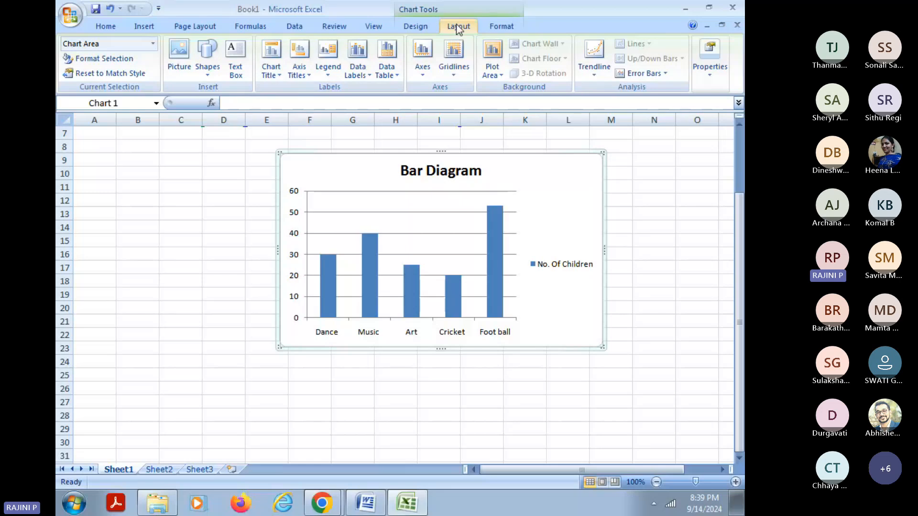
Add a primary horizontal axis title below the axis and name it "Activity"
{"action": "left_click", "coordinate": [311, 74]}
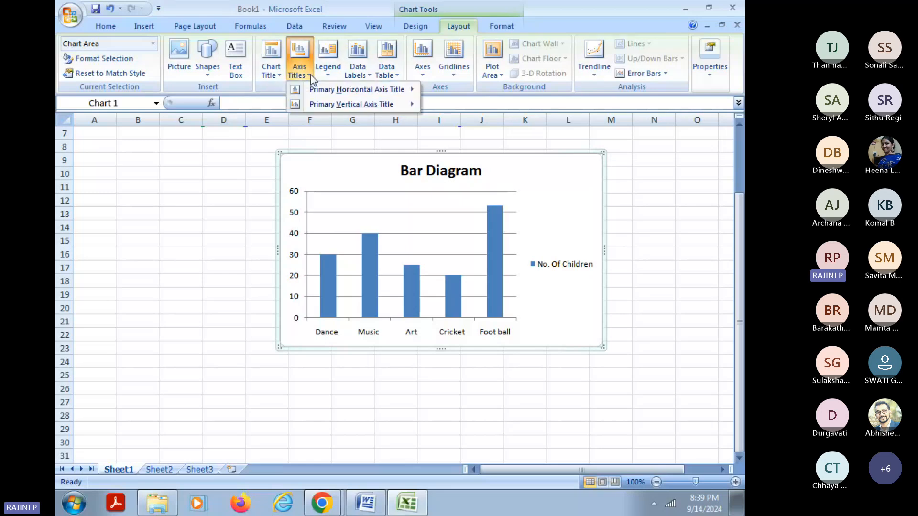
{"action": "mouse_move", "coordinate": [351, 106]}
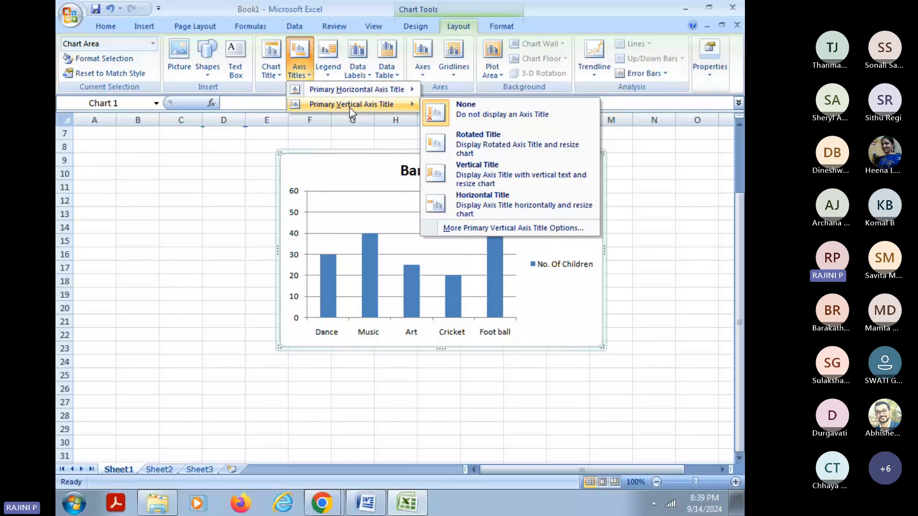
{"action": "mouse_move", "coordinate": [374, 91]}
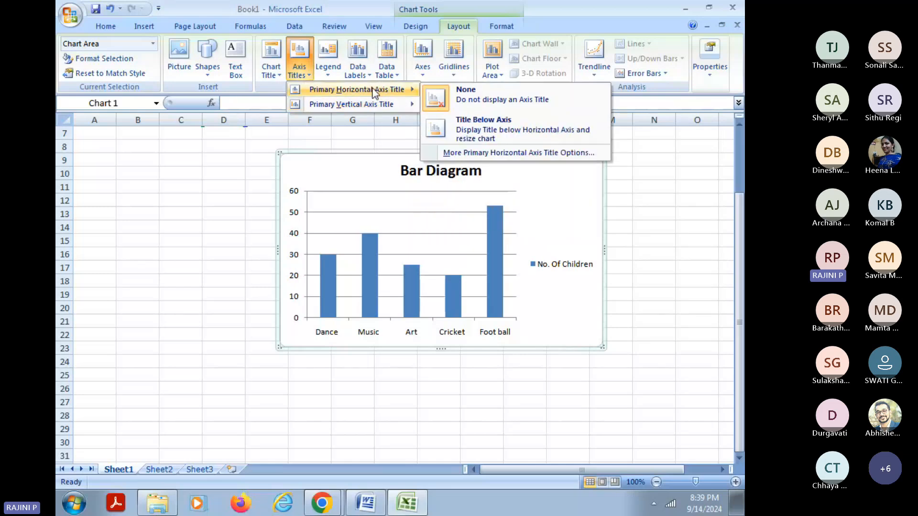
{"action": "left_click", "coordinate": [484, 136]}
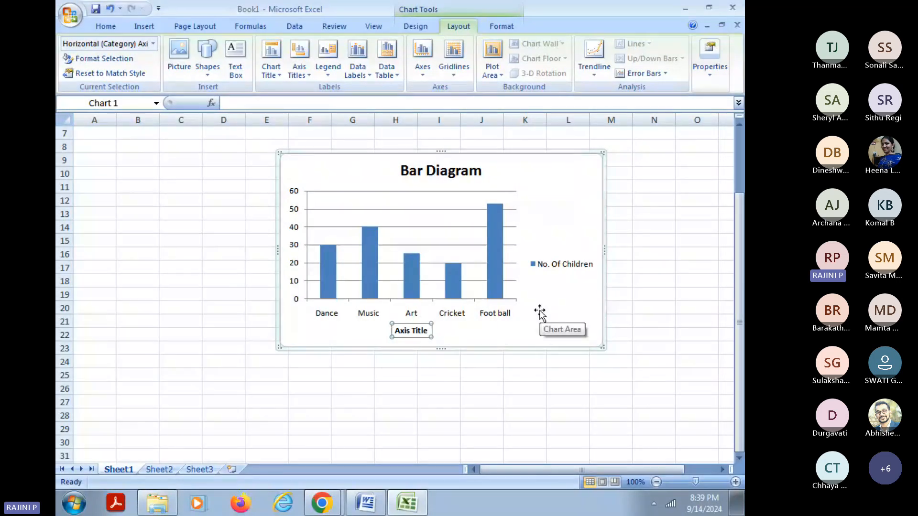
{"action": "type", "text": "Acti"}
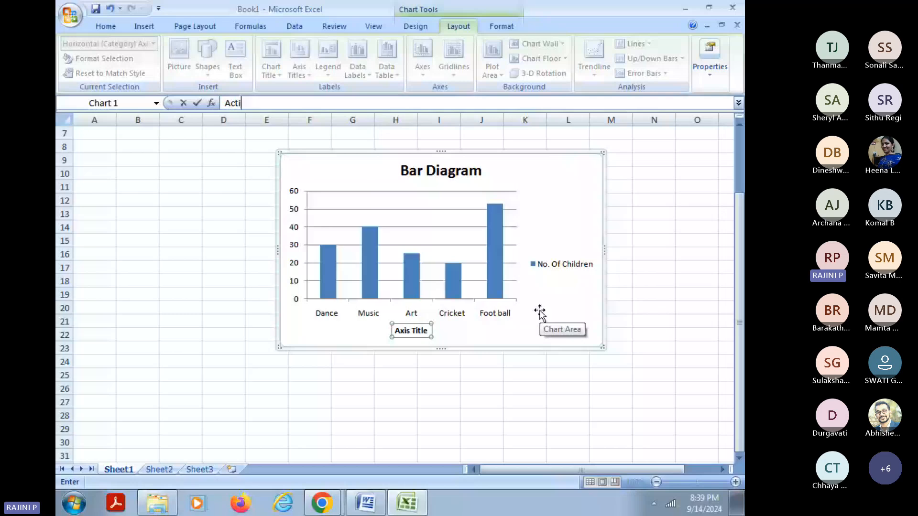
{"action": "type", "text": "vity"}
{"action": "key", "text": "Return"}
{"action": "left_click", "coordinate": [449, 320]}
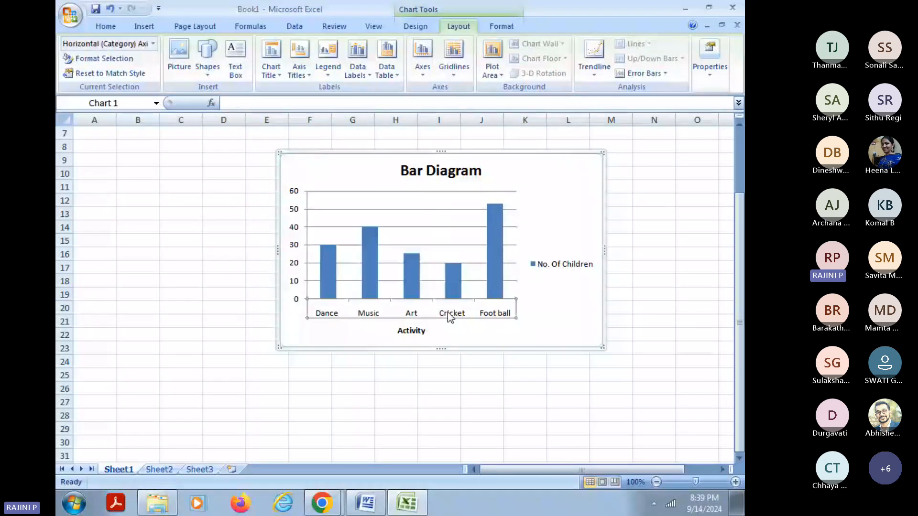
{"action": "left_click", "coordinate": [414, 335]}
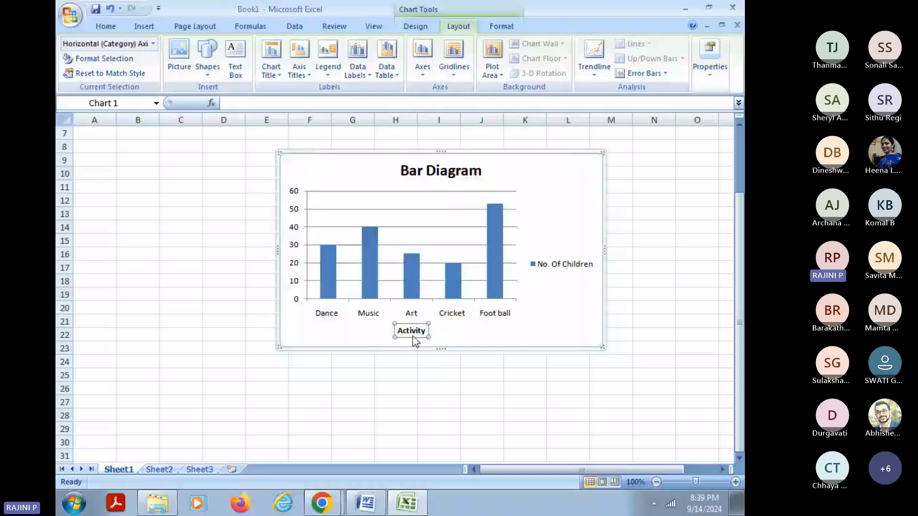
{"action": "left_click", "coordinate": [415, 342]}
Add a rotated primary vertical axis title reading "No. of Children" to the chart
{"action": "left_click", "coordinate": [426, 27]}
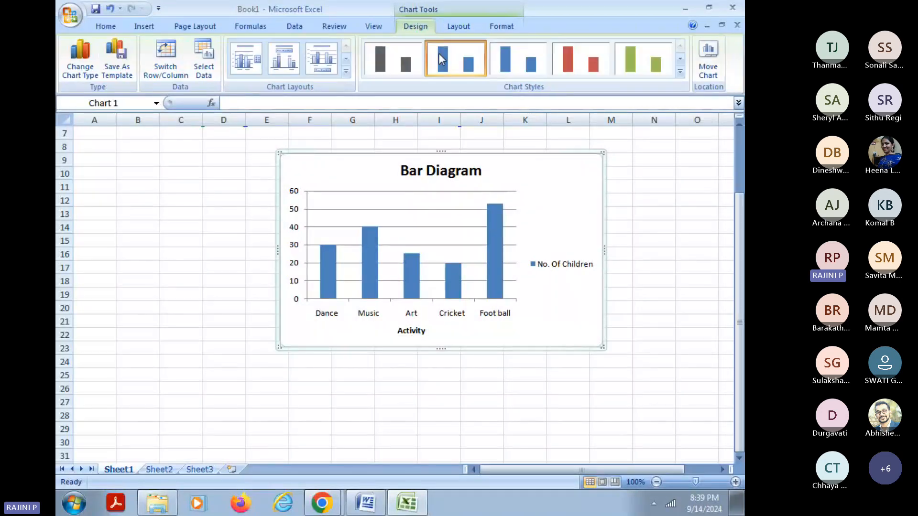
{"action": "left_click", "coordinate": [460, 31]}
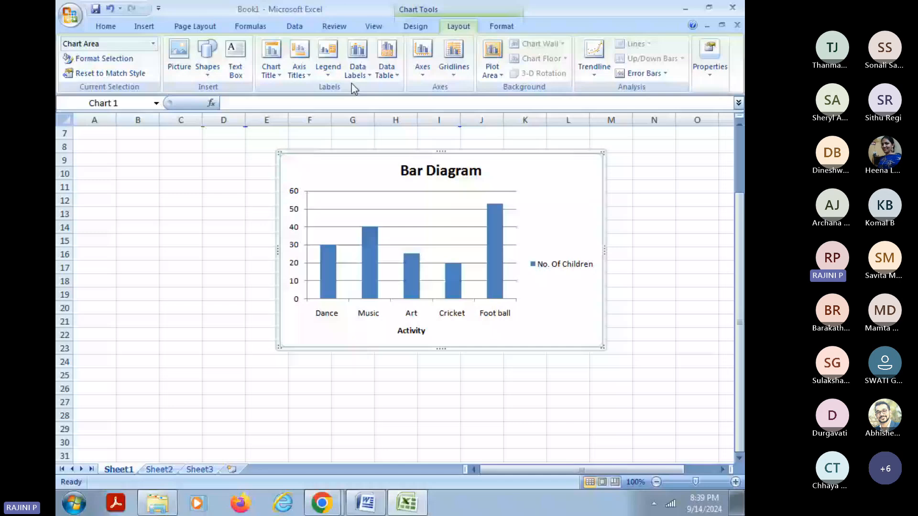
{"action": "left_click", "coordinate": [299, 60]}
{"action": "mouse_move", "coordinate": [354, 105]}
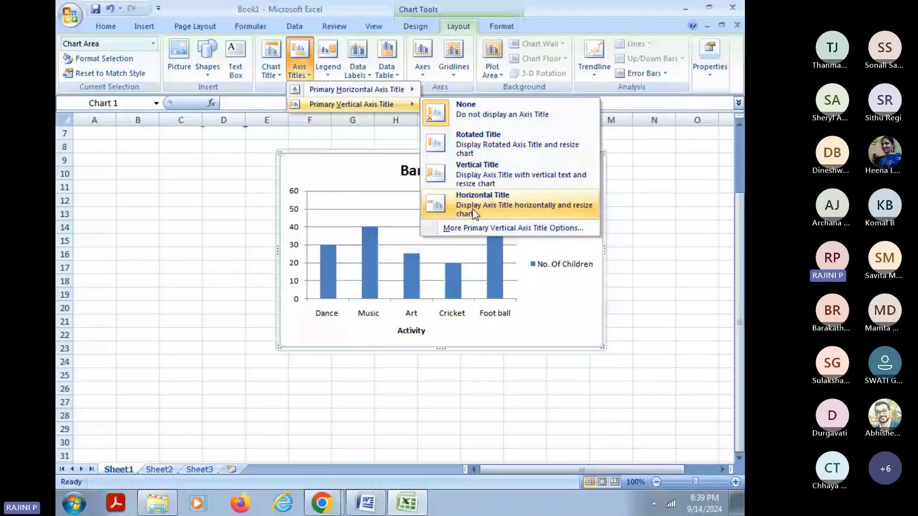
{"action": "left_click", "coordinate": [471, 144]}
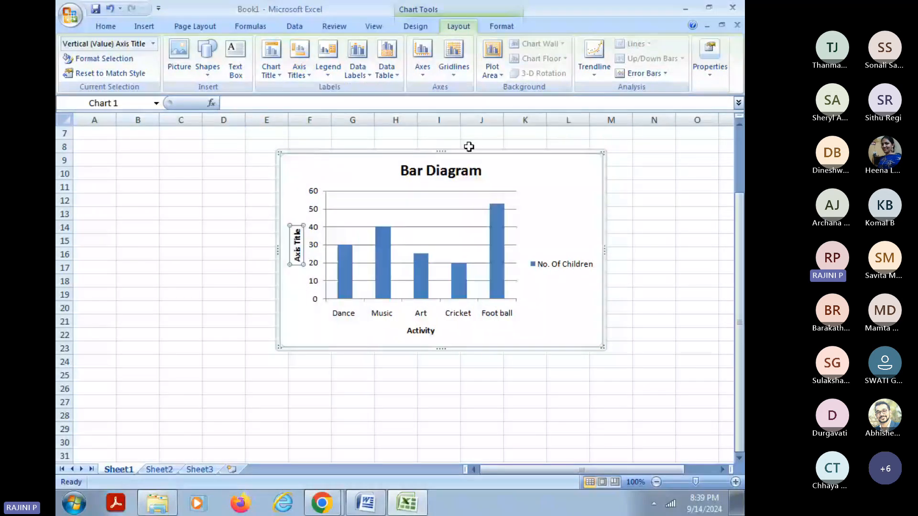
{"action": "type", "text": "No"}
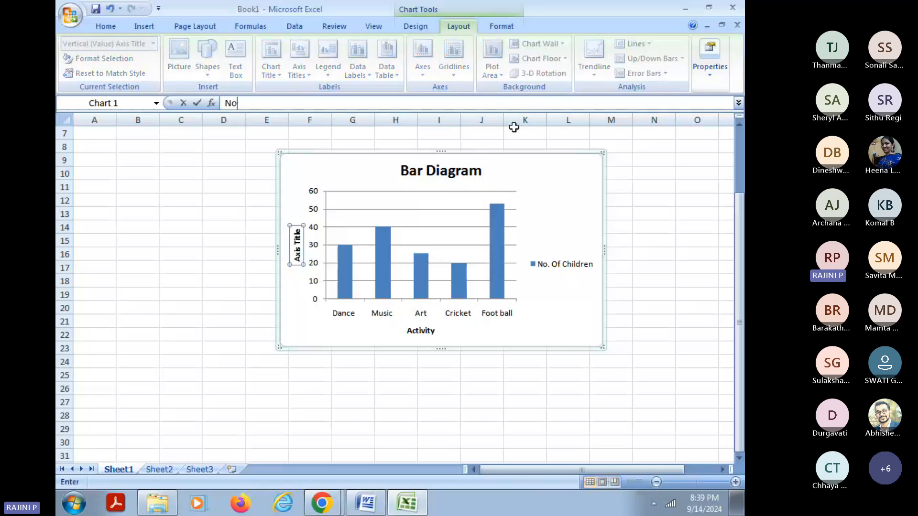
{"action": "type", "text": ". of Children"}
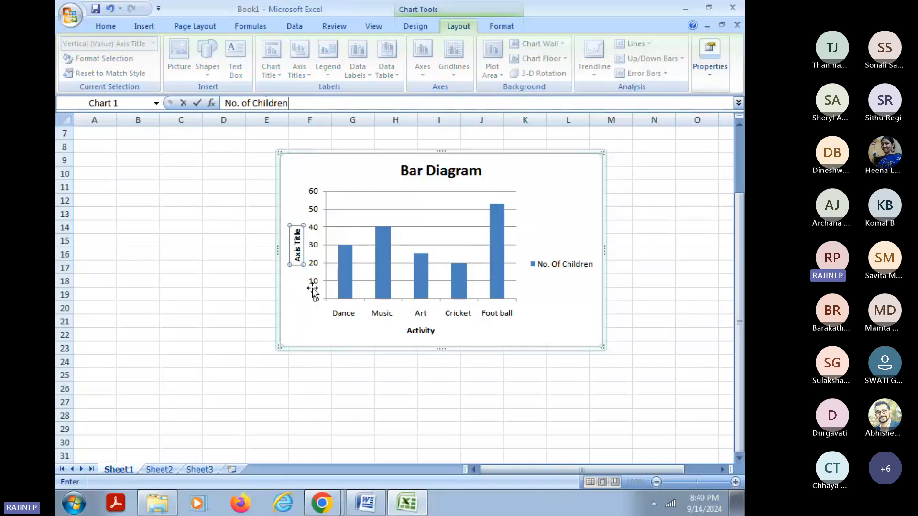
{"action": "key", "text": "Return"}
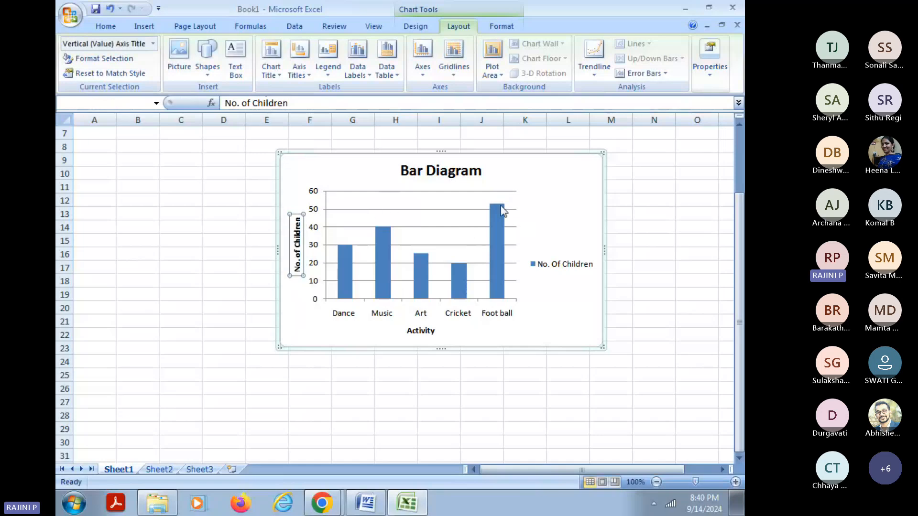
{"action": "left_click", "coordinate": [582, 181]}
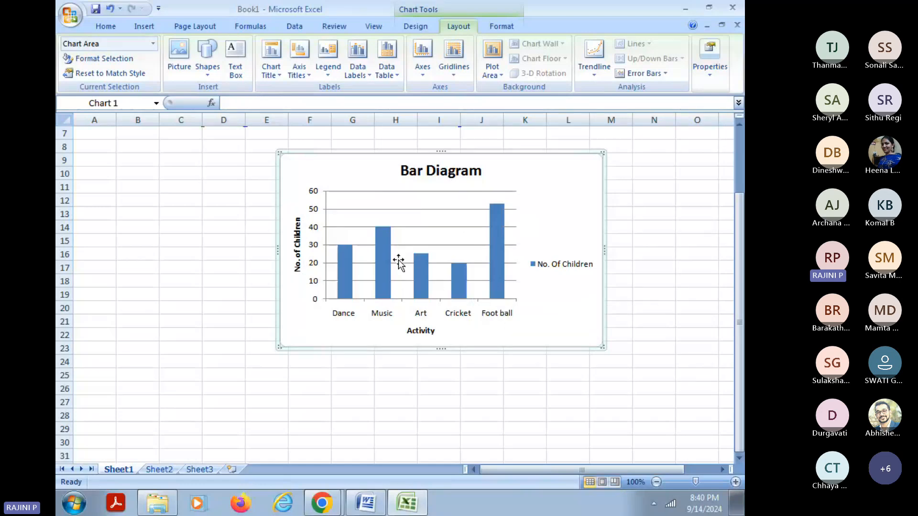
Add data labels to the No. Of Children columns and dismiss the Chrome notification
{"action": "right_click", "coordinate": [494, 259]}
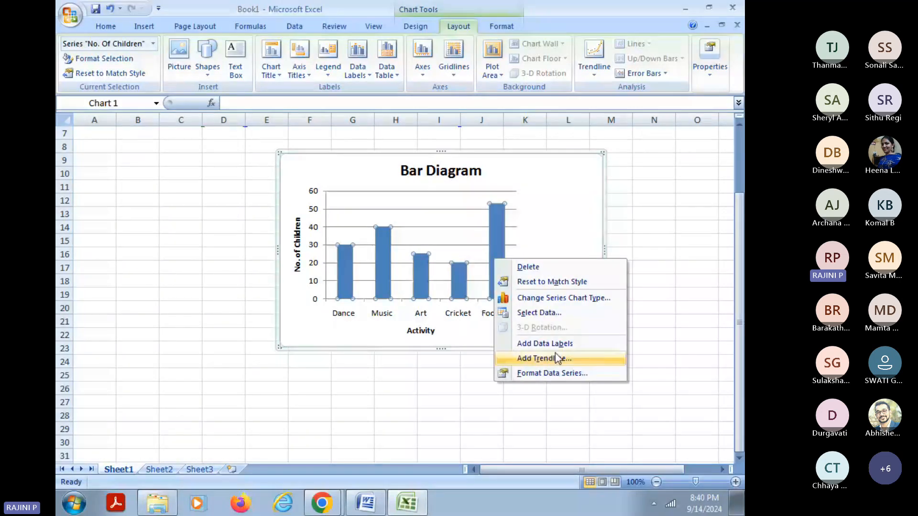
{"action": "left_click", "coordinate": [546, 344]}
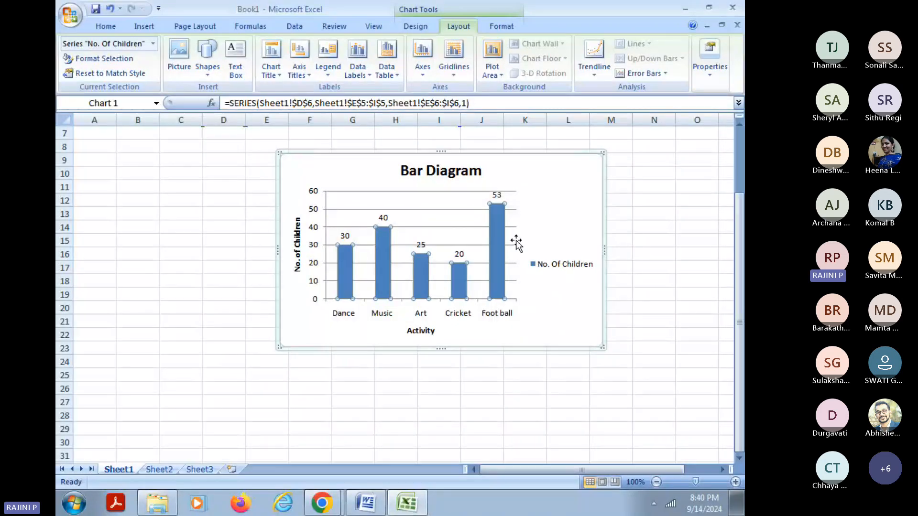
{"action": "left_click", "coordinate": [566, 217]}
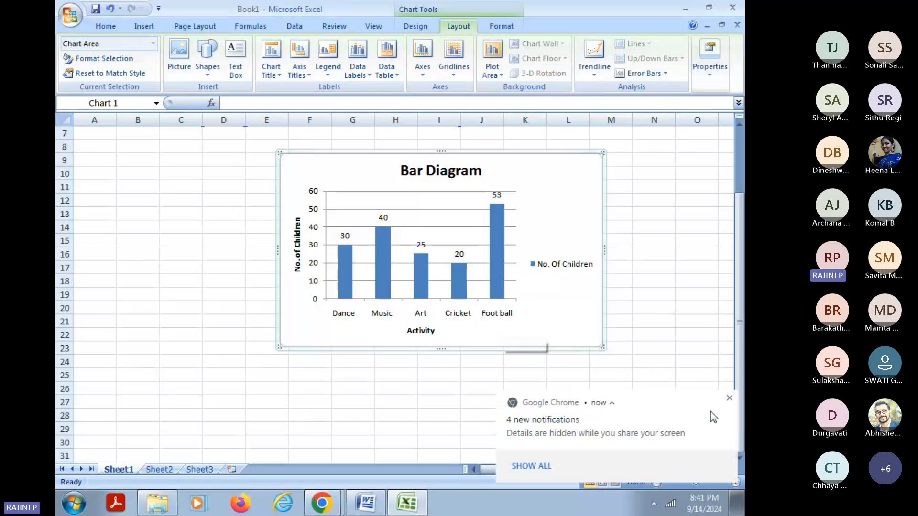
{"action": "left_click", "coordinate": [729, 399]}
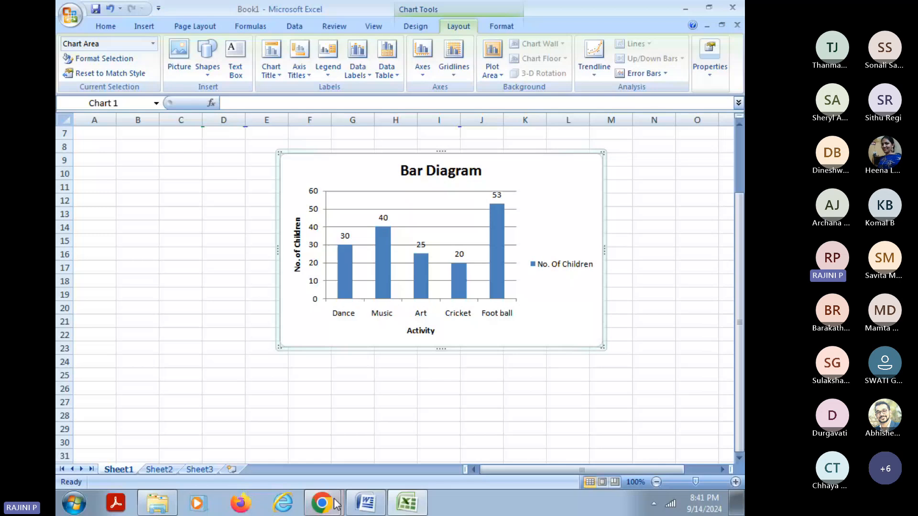
Copy question 2's monthly adult and child visitors table from the Word worksheet and paste it into the Excel sheet at cell D30
{"action": "left_click", "coordinate": [365, 502]}
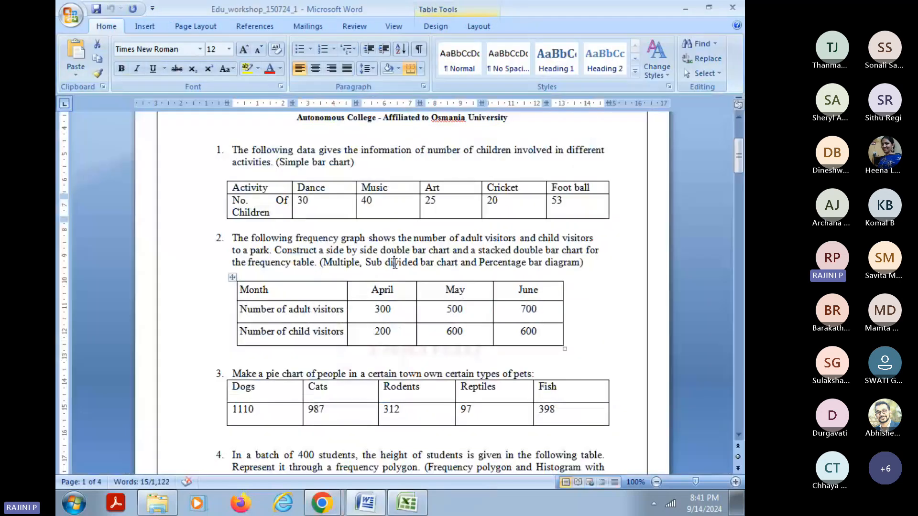
{"action": "left_click", "coordinate": [394, 263]}
{"action": "scroll", "coordinate": [395, 263], "scroll_direction": "down", "scroll_amount": 1}
{"action": "left_click", "coordinate": [232, 245]}
{"action": "key", "text": "ctrl+c"}
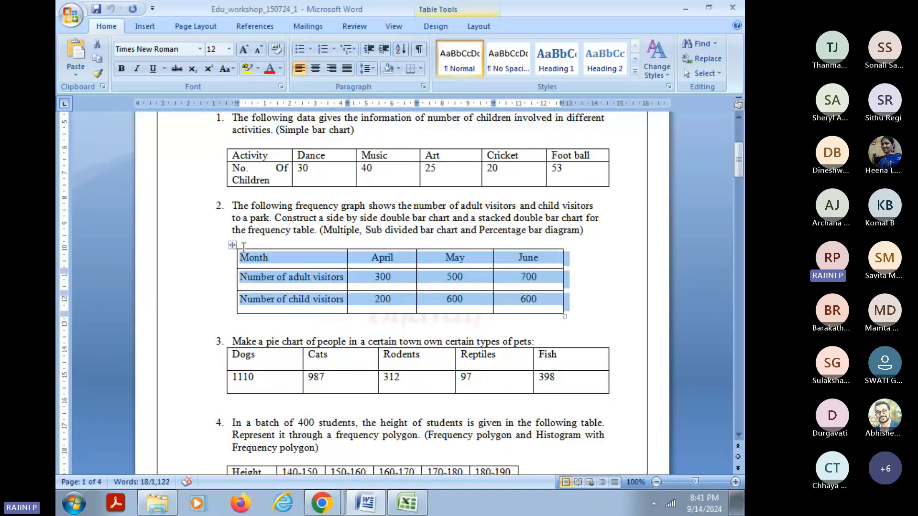
{"action": "key", "text": "alt+Tab"}
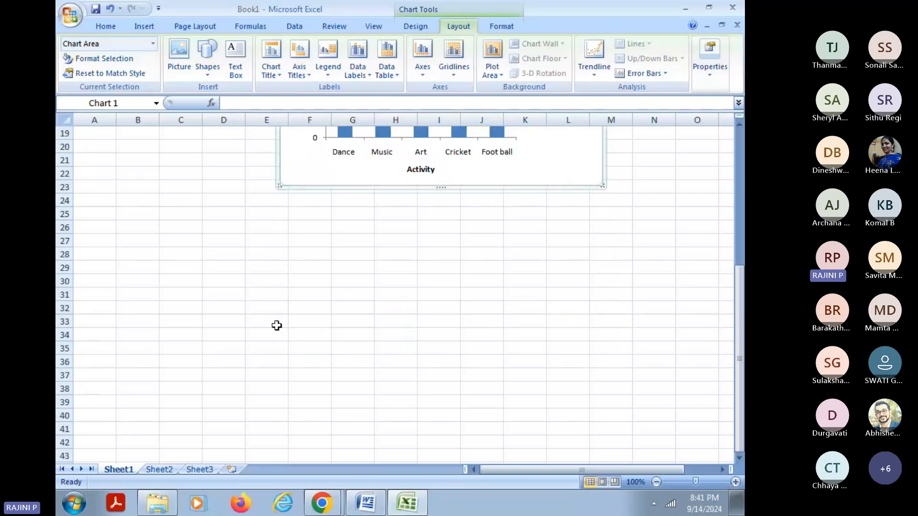
{"action": "left_click", "coordinate": [215, 276]}
{"action": "key", "text": "ctrl+v"}
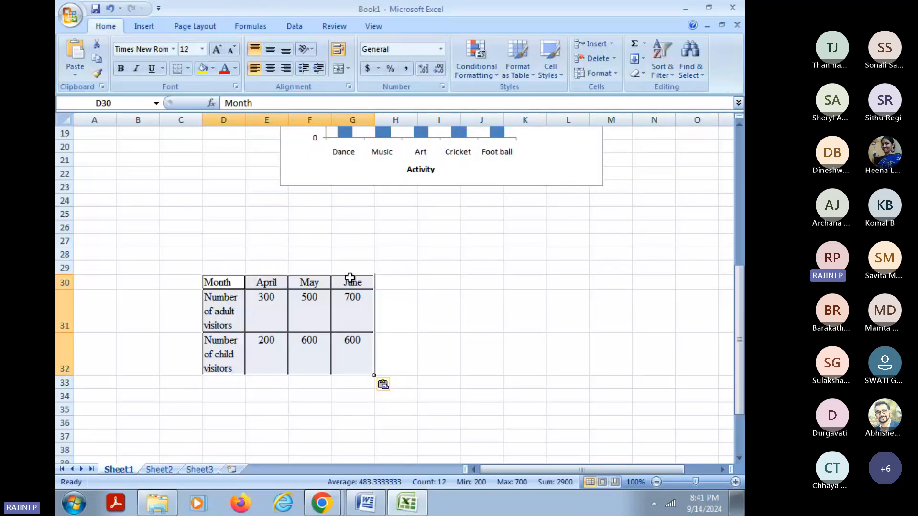
{"action": "left_click", "coordinate": [423, 278]}
{"action": "left_click", "coordinate": [239, 282]}
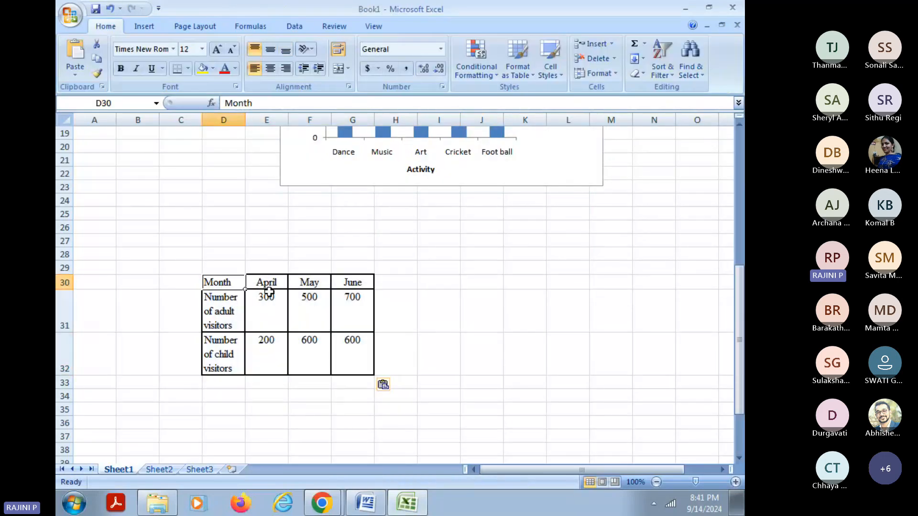
Examine the April, May and June headings and the layout of the pasted visitors table
{"action": "left_click", "coordinate": [272, 285]}
{"action": "left_click", "coordinate": [321, 283]}
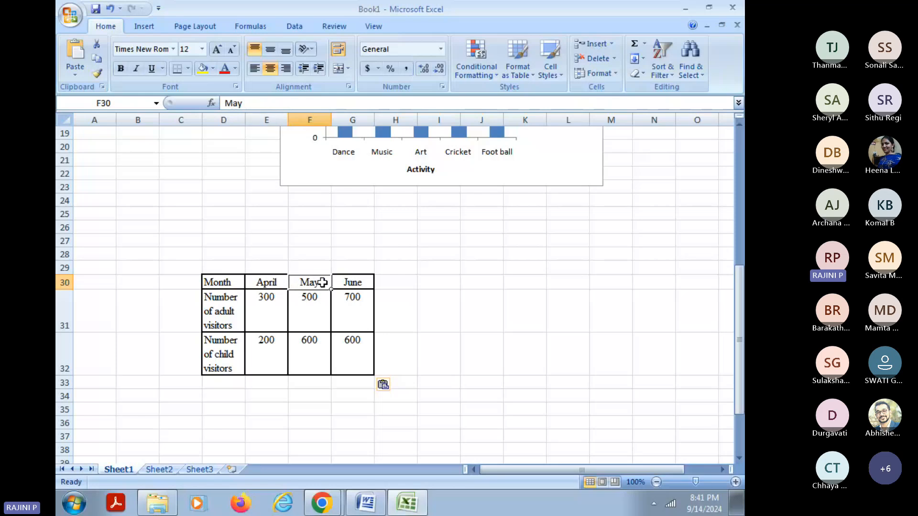
{"action": "left_click", "coordinate": [358, 286]}
{"action": "left_click_drag", "start_coordinate": [260, 282], "coordinate": [356, 283]}
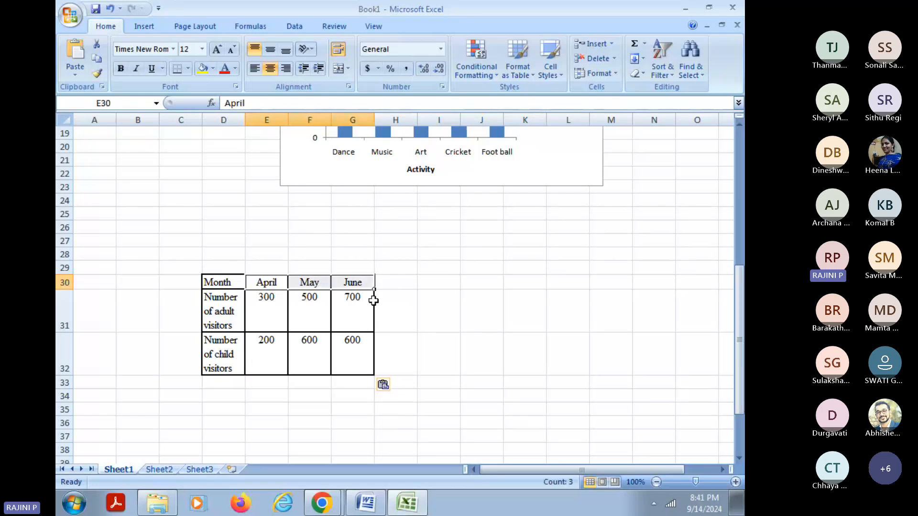
{"action": "left_click", "coordinate": [230, 282]}
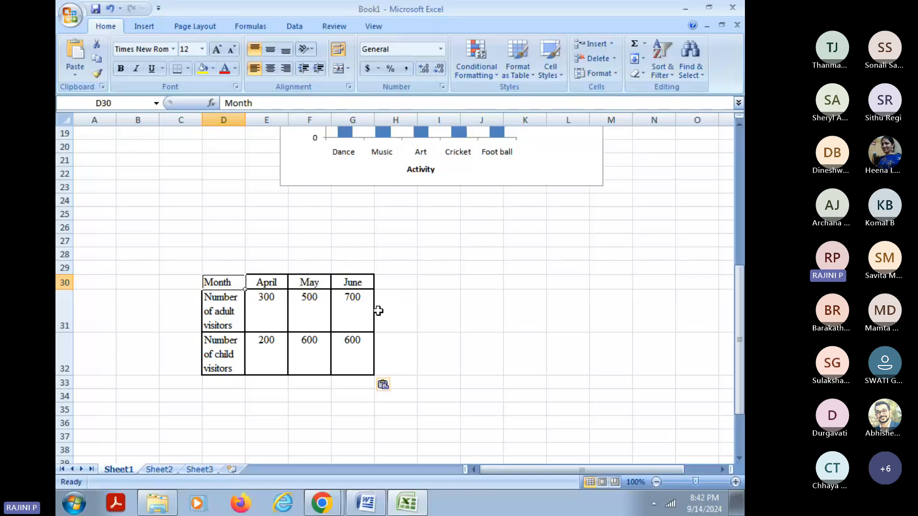
{"action": "left_click_drag", "start_coordinate": [242, 283], "coordinate": [358, 289]}
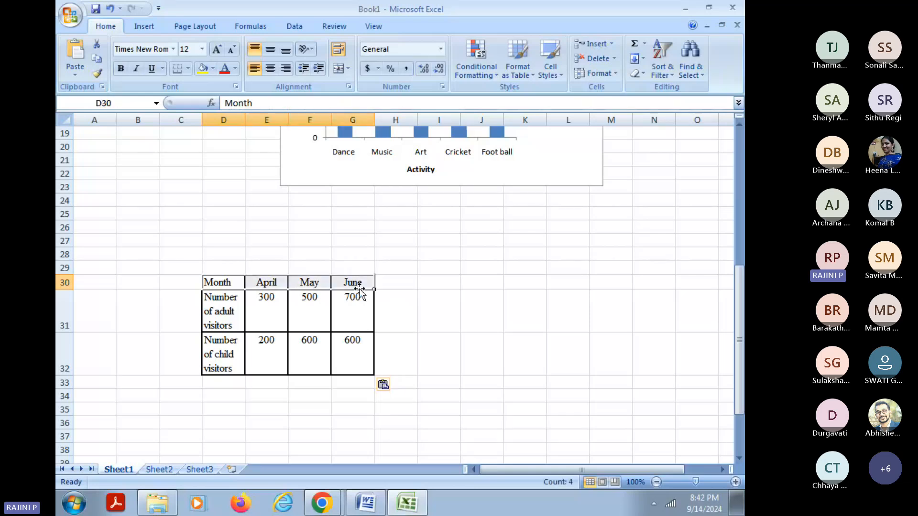
{"action": "left_click", "coordinate": [362, 284]}
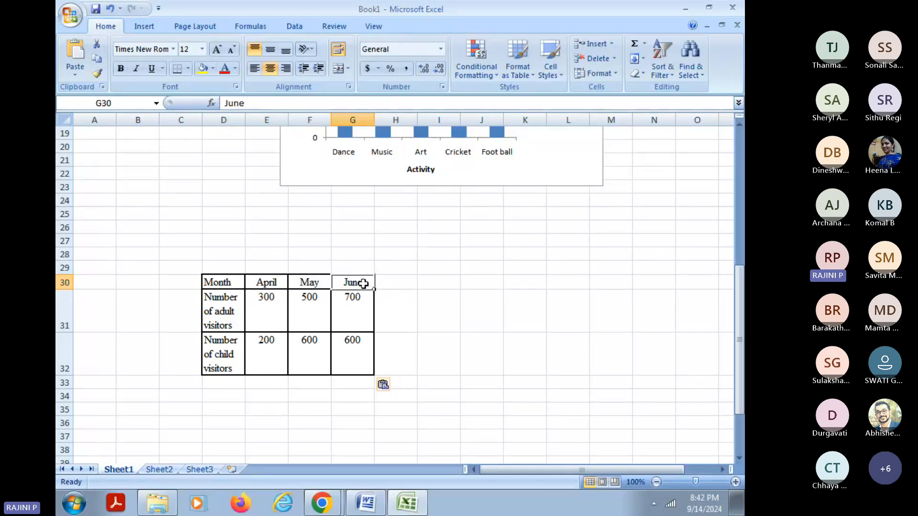
{"action": "left_click", "coordinate": [262, 286]}
{"action": "left_click_drag", "start_coordinate": [263, 286], "coordinate": [353, 285]}
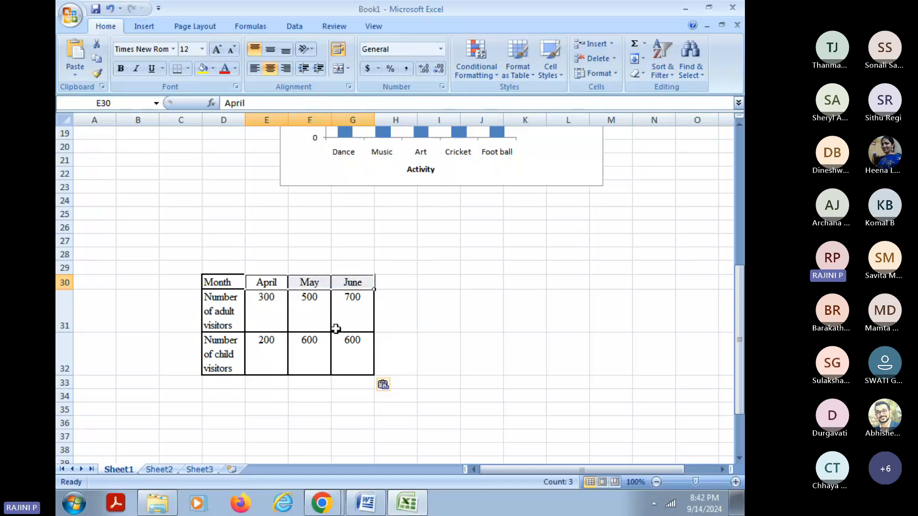
{"action": "left_click_drag", "start_coordinate": [232, 319], "coordinate": [356, 342]}
{"action": "left_click", "coordinate": [435, 333]}
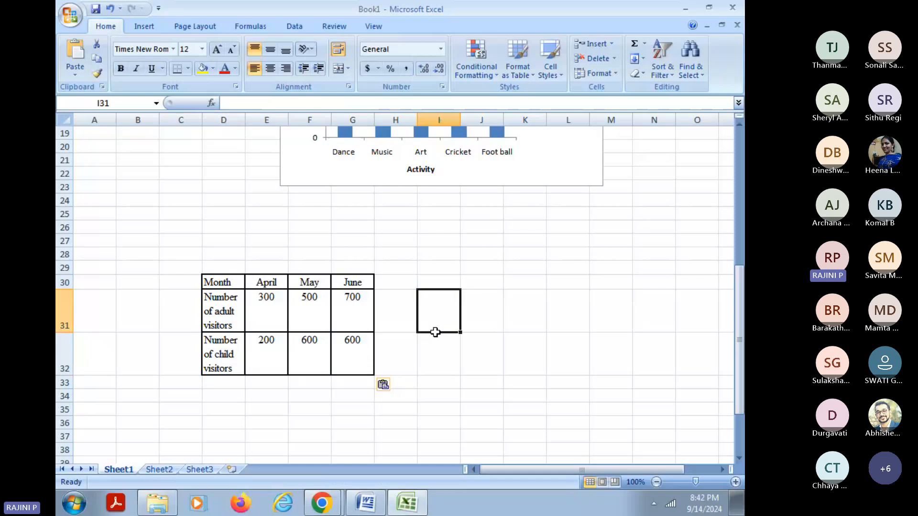
Examine the adult and child visitor figures for each month in the table's two data rows
{"action": "left_click_drag", "start_coordinate": [263, 303], "coordinate": [352, 306]}
{"action": "left_click_drag", "start_coordinate": [262, 344], "coordinate": [352, 344]}
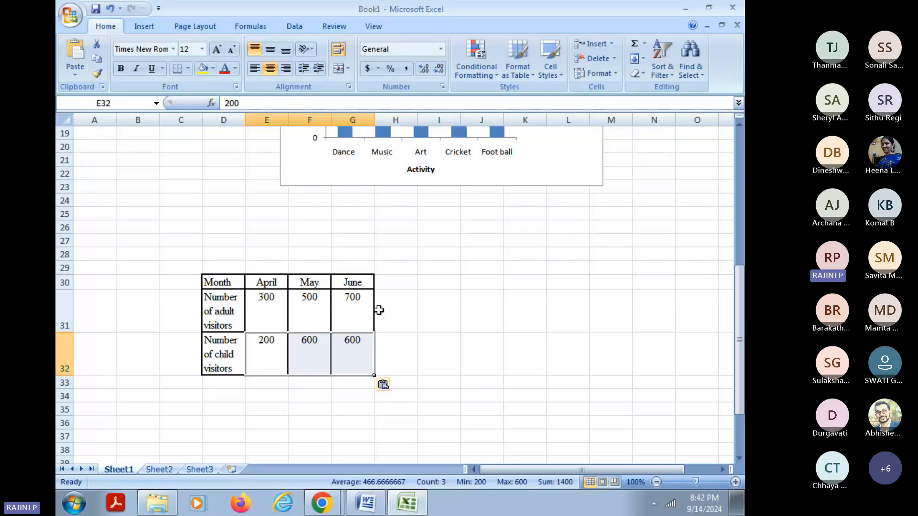
{"action": "left_click", "coordinate": [225, 313]}
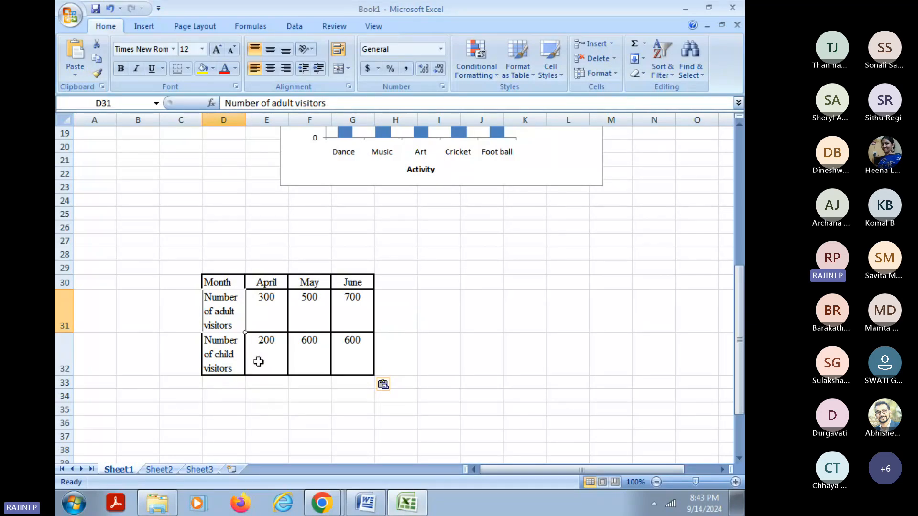
{"action": "left_click", "coordinate": [258, 362]}
{"action": "left_click", "coordinate": [353, 359]}
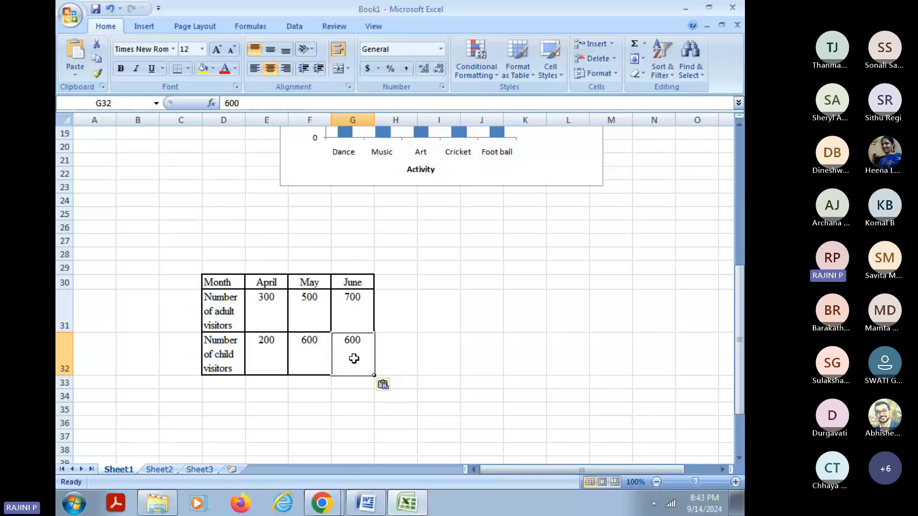
{"action": "left_click_drag", "start_coordinate": [246, 313], "coordinate": [358, 353]}
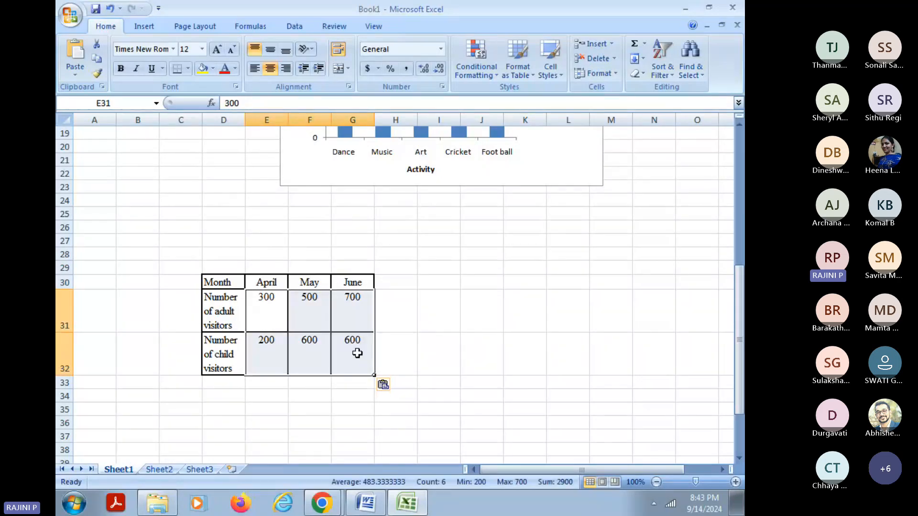
{"action": "left_click", "coordinate": [280, 328]}
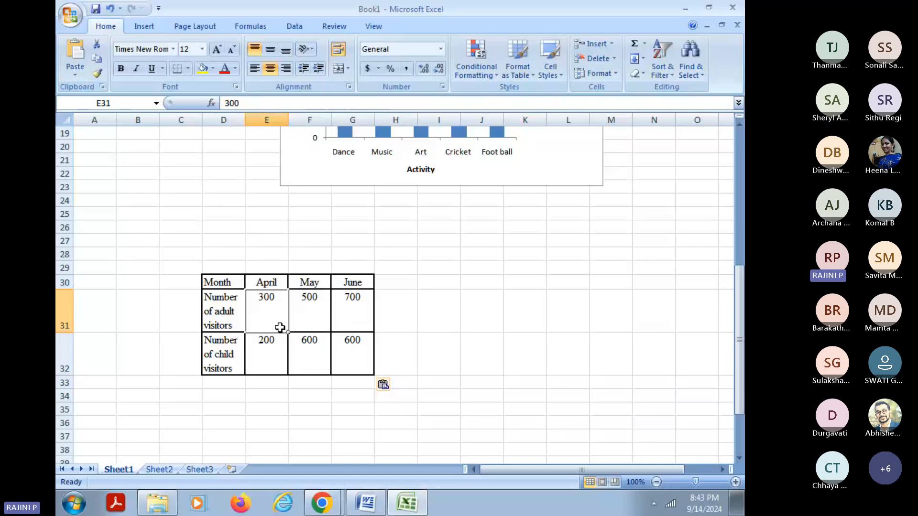
{"action": "left_click", "coordinate": [273, 356]}
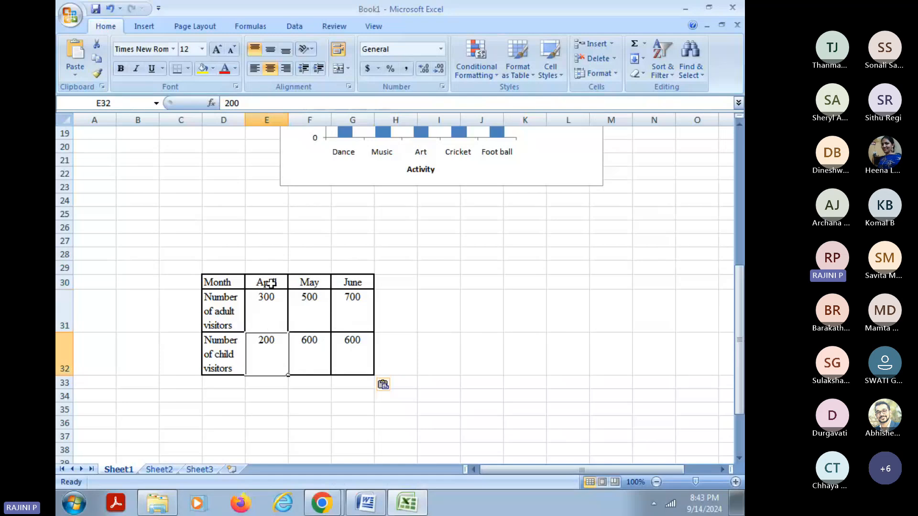
{"action": "left_click_drag", "start_coordinate": [271, 284], "coordinate": [354, 283]}
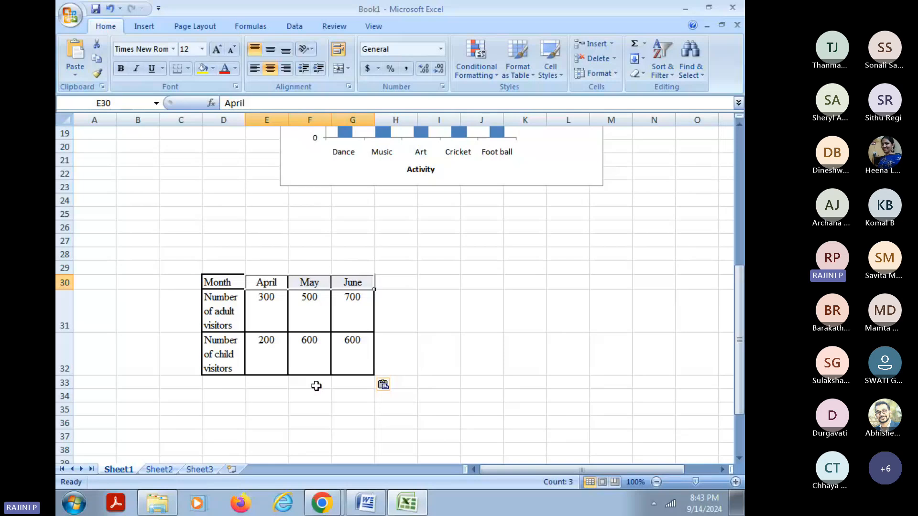
{"action": "left_click", "coordinate": [426, 281]}
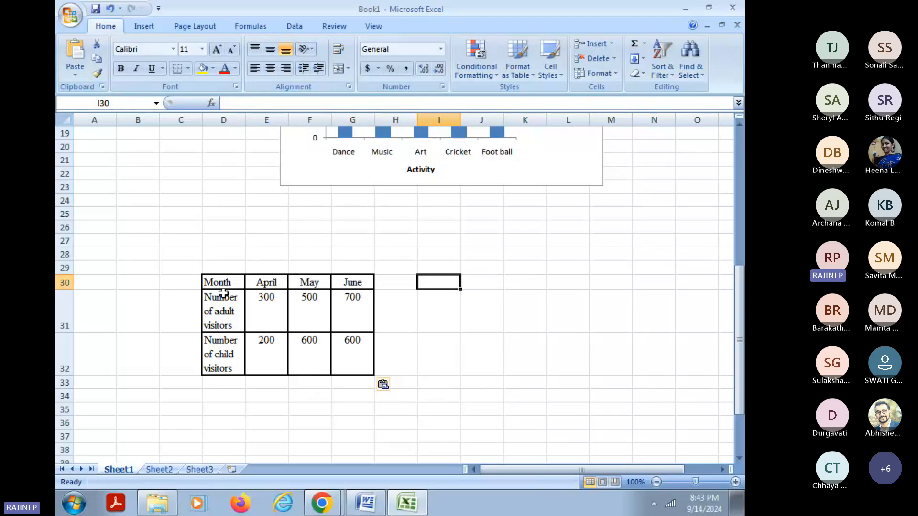
Insert a 2-D clustered column chart from the visitors table D30:G32 and move it beside the table
{"action": "left_click", "coordinate": [230, 284]}
{"action": "left_click_drag", "start_coordinate": [230, 285], "coordinate": [359, 375]}
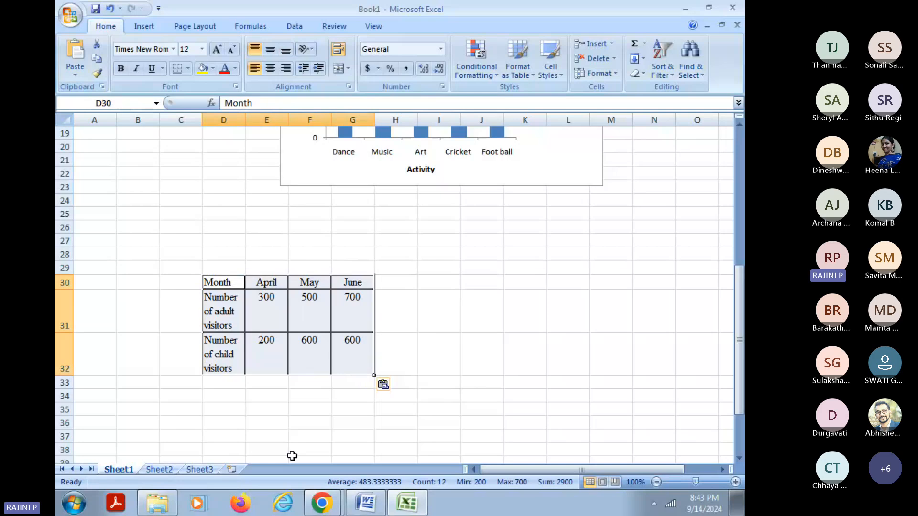
{"action": "left_click", "coordinate": [156, 27]}
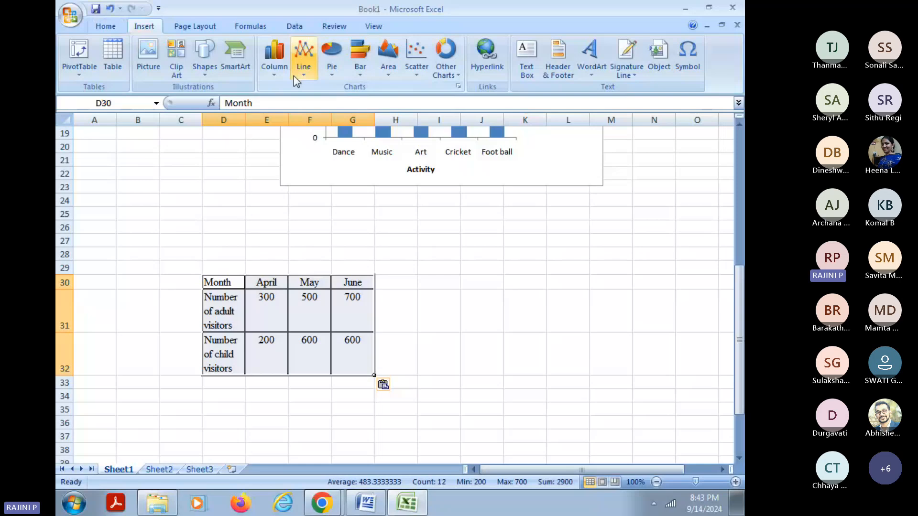
{"action": "left_click", "coordinate": [273, 77]}
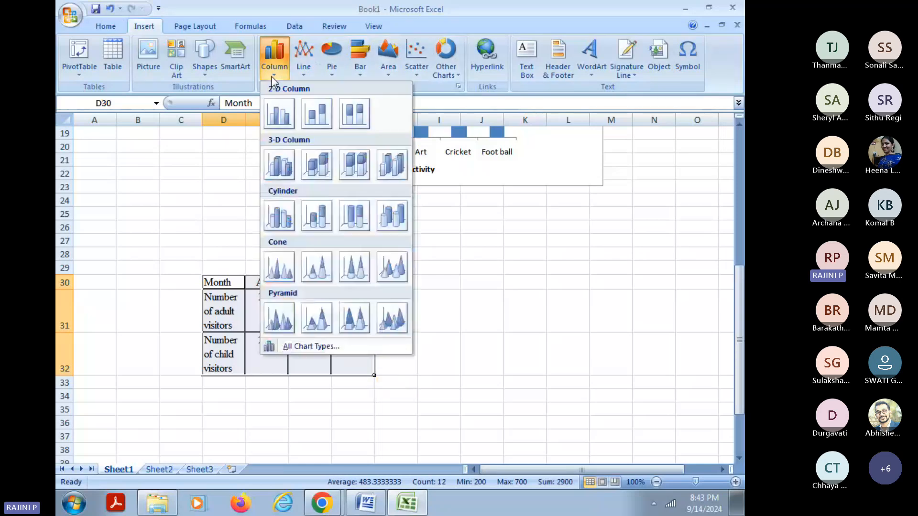
{"action": "left_click", "coordinate": [284, 118]}
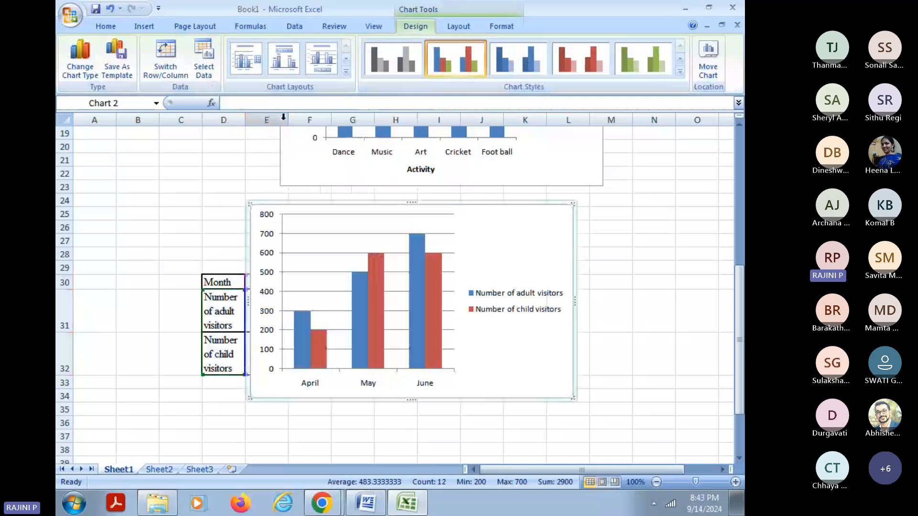
{"action": "left_click_drag", "start_coordinate": [514, 249], "coordinate": [661, 293]}
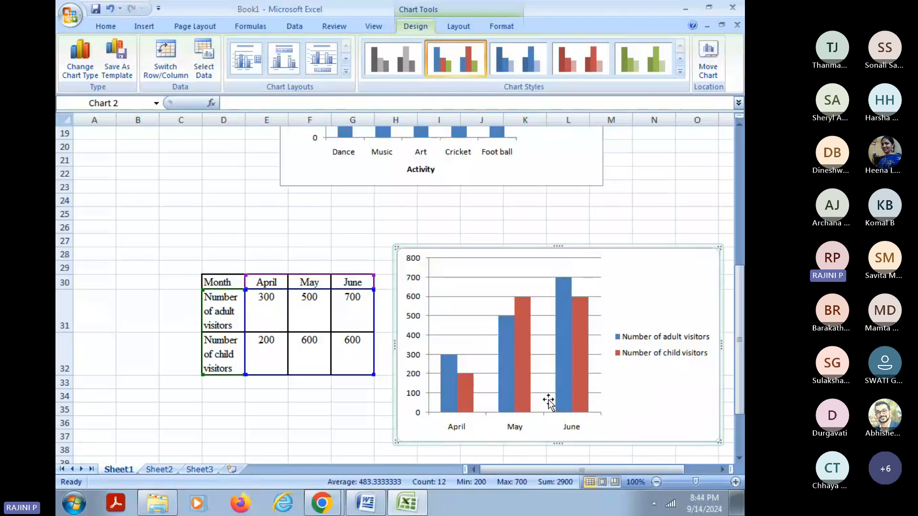
Add data labels to both the child visitors and adult visitors columns in the new chart
{"action": "right_click", "coordinate": [580, 327]}
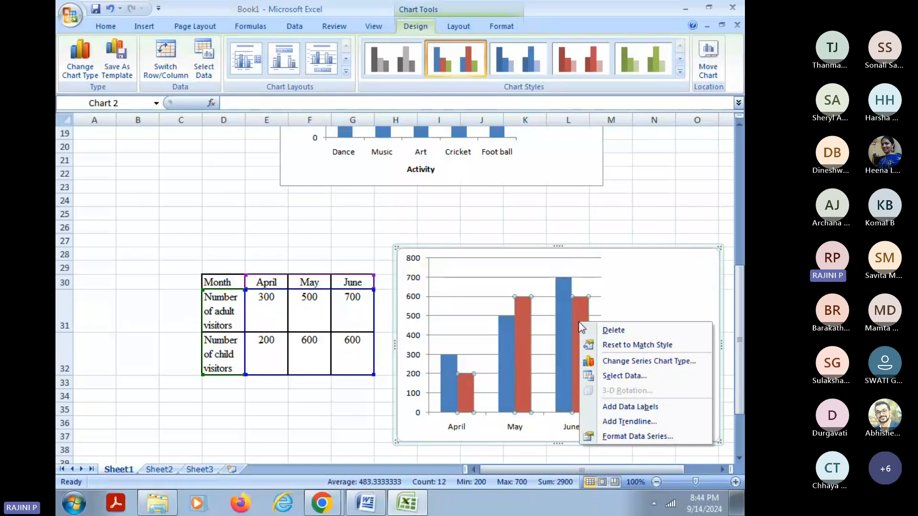
{"action": "left_click", "coordinate": [618, 406]}
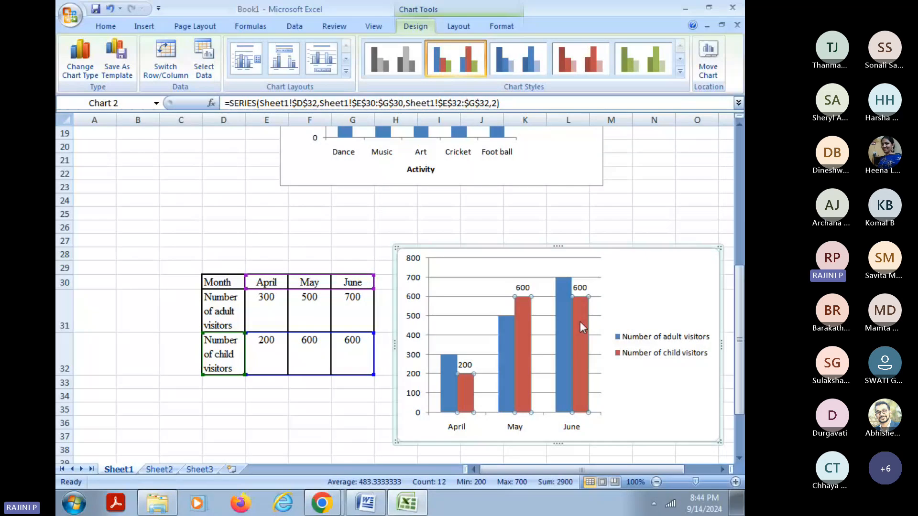
{"action": "right_click", "coordinate": [561, 297]}
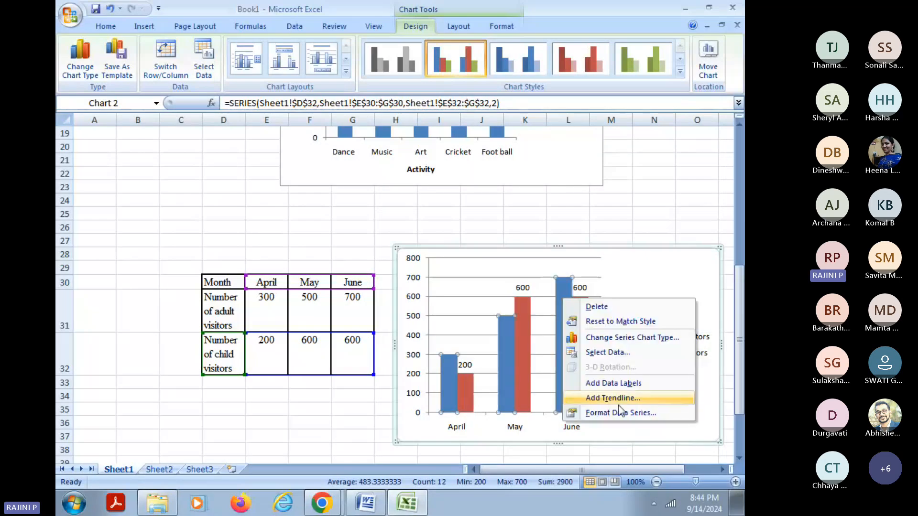
{"action": "left_click", "coordinate": [613, 383]}
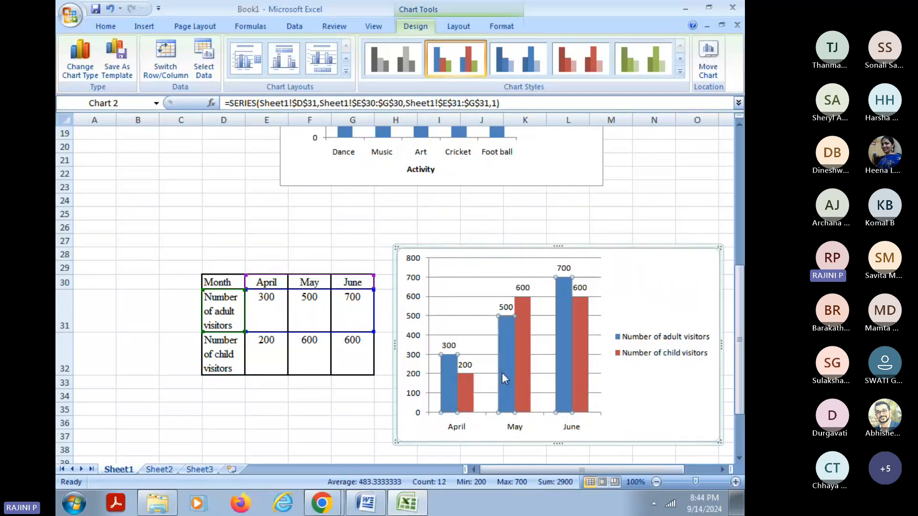
{"action": "left_click", "coordinate": [644, 289]}
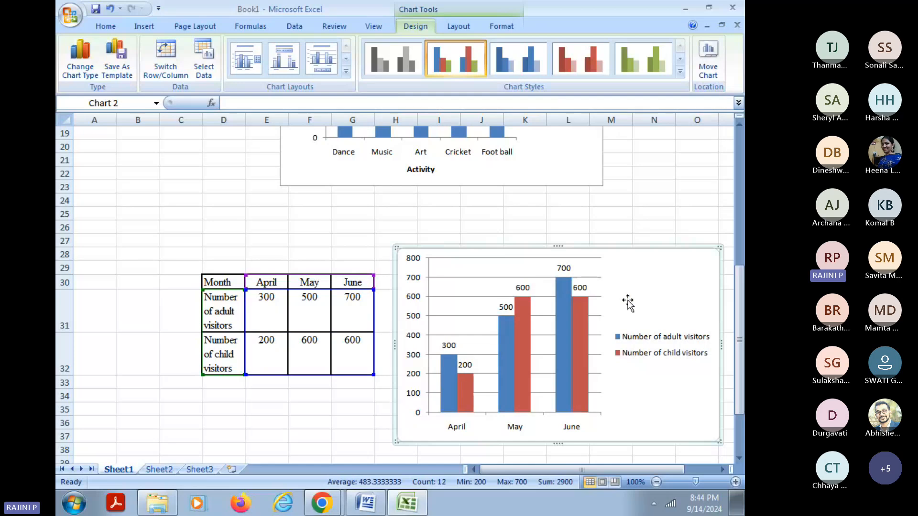
Add a title above the visitors chart reading "Multiple Bar Diagram"
{"action": "left_click", "coordinate": [456, 26]}
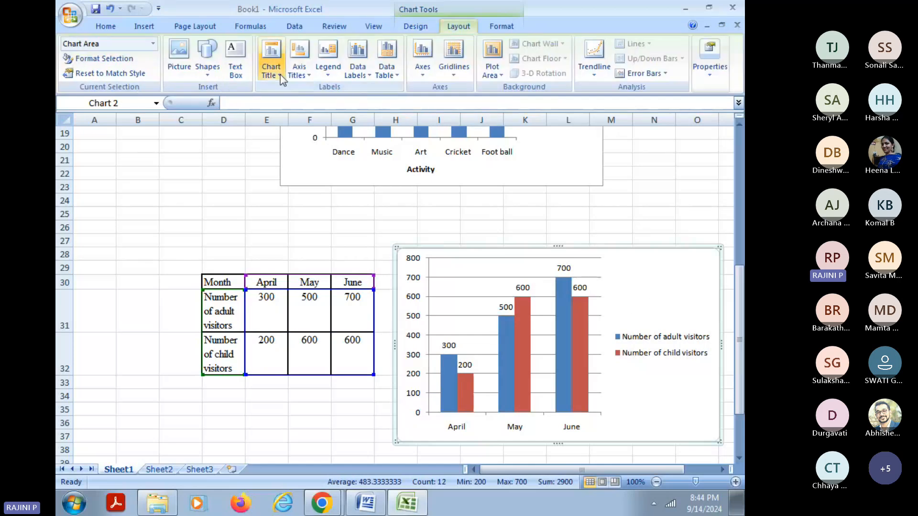
{"action": "left_click", "coordinate": [280, 75]}
{"action": "left_click", "coordinate": [316, 153]}
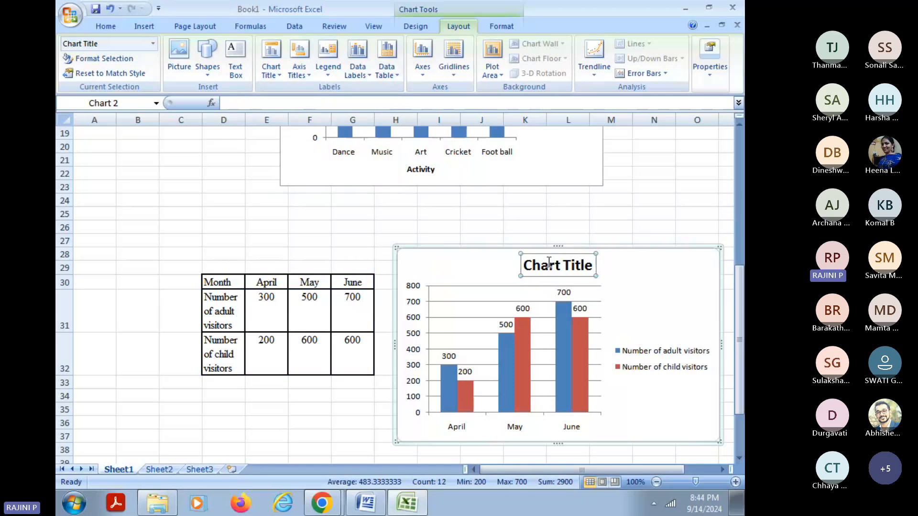
{"action": "left_click_drag", "start_coordinate": [523, 266], "coordinate": [595, 265]}
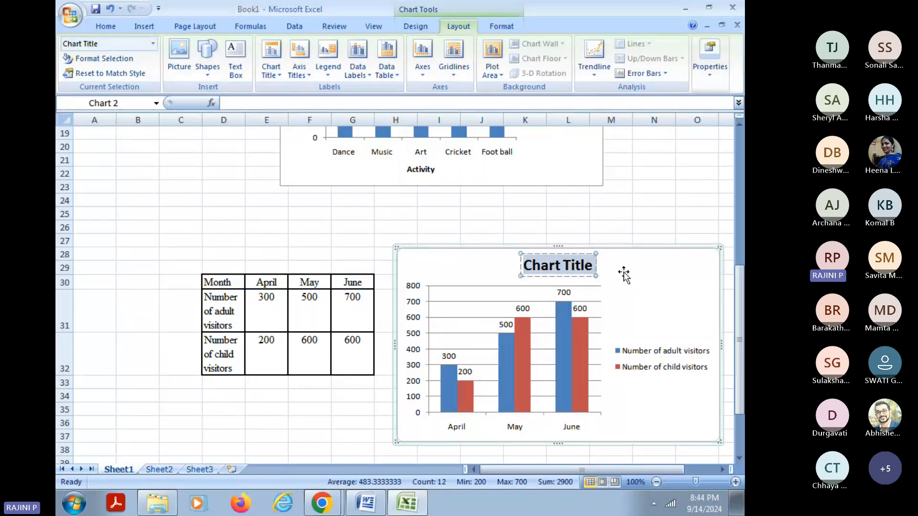
{"action": "type", "text": "Multiple"}
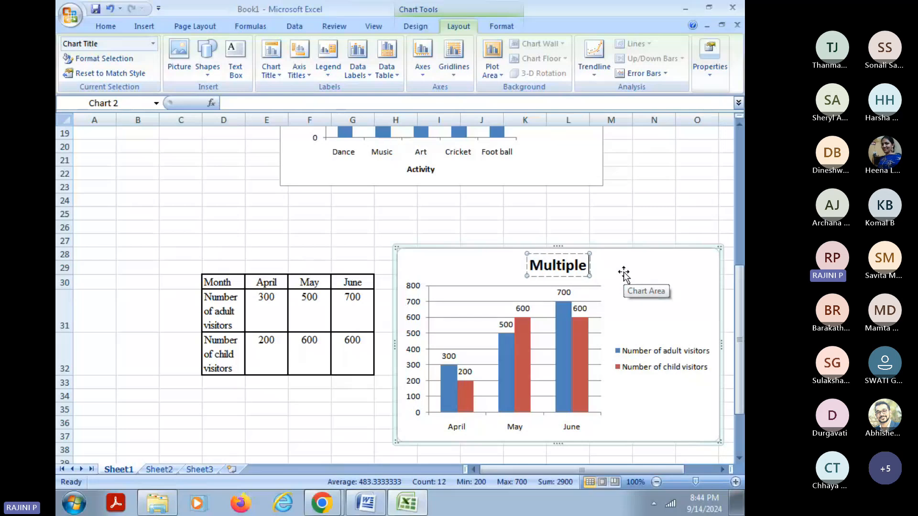
{"action": "type", "text": " Bar Diagram"}
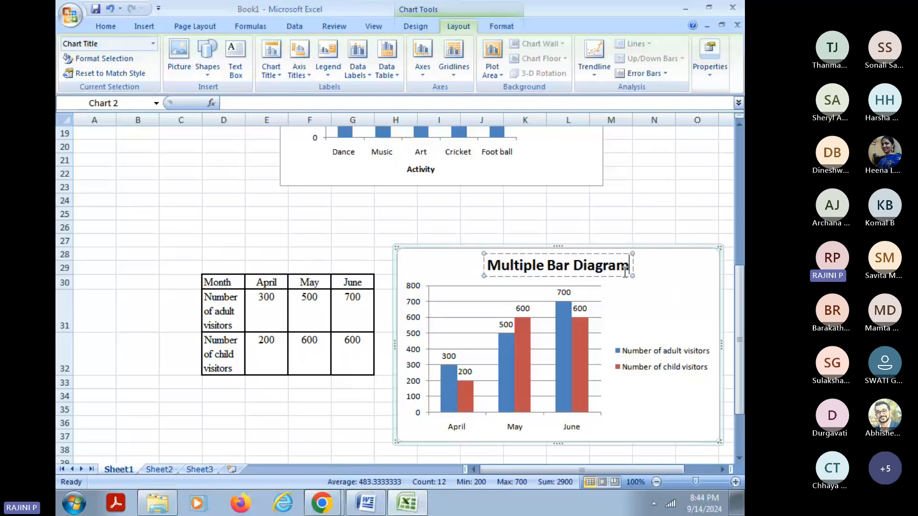
{"action": "left_click_drag", "start_coordinate": [624, 276], "coordinate": [623, 280]}
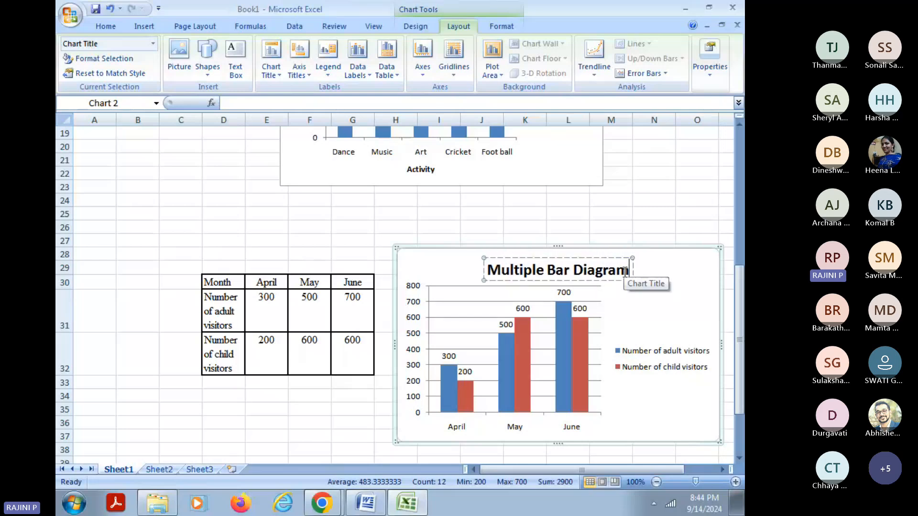
{"action": "left_click", "coordinate": [692, 310]}
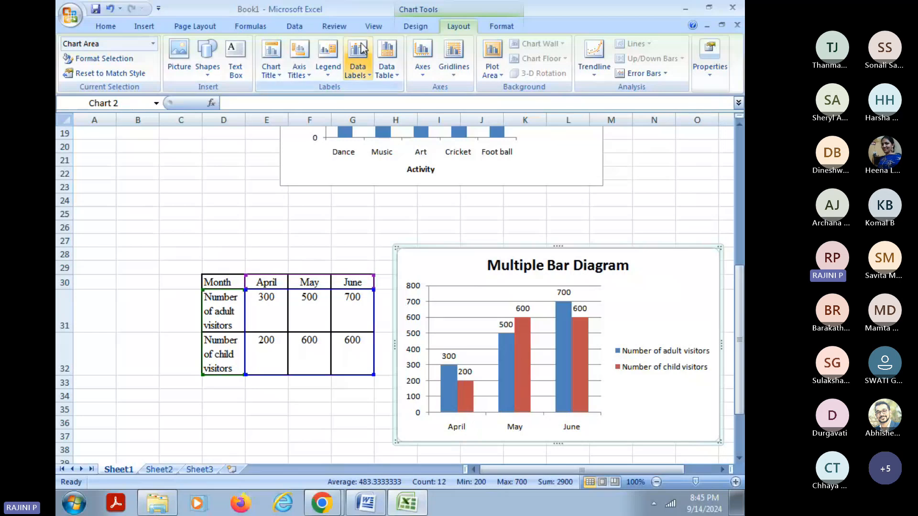
Add a horizontal axis title below the multiple bar chart's axis reading "Month"
{"action": "left_click", "coordinate": [306, 72]}
{"action": "mouse_move", "coordinate": [320, 91]}
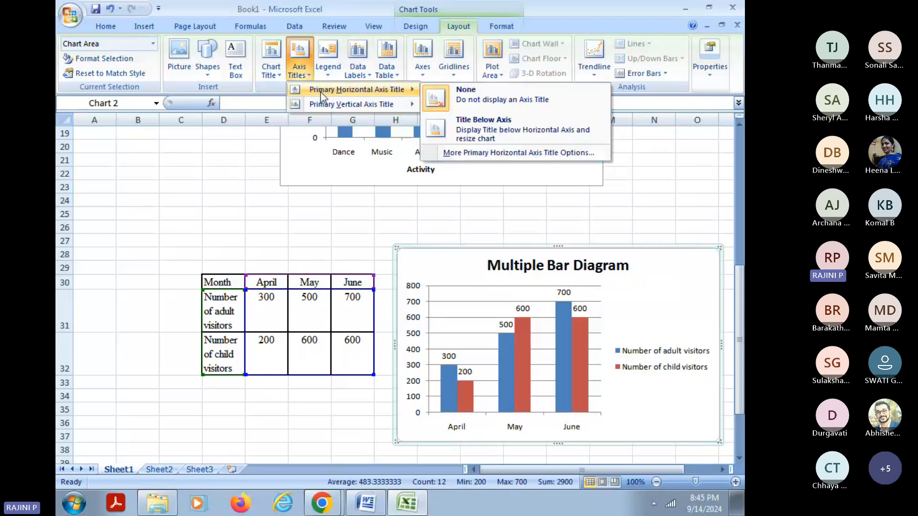
{"action": "left_click", "coordinate": [485, 142]}
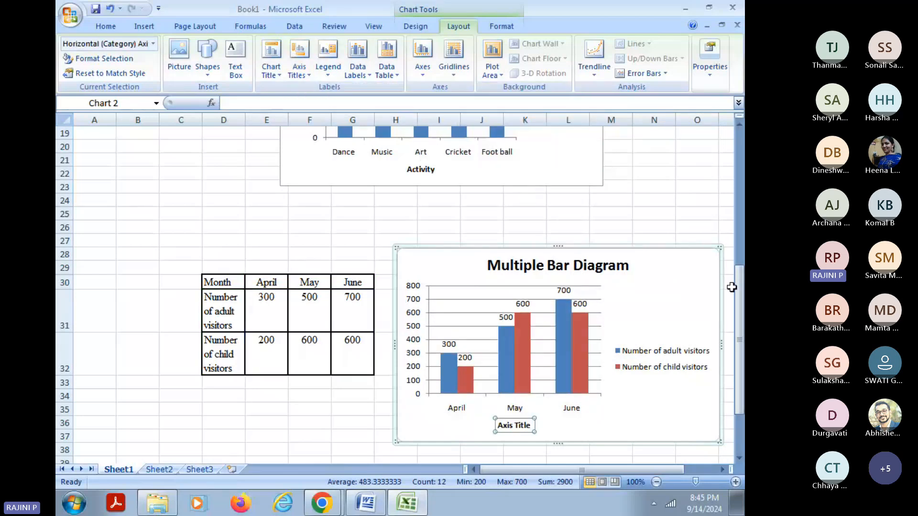
{"action": "type", "text": "Month"}
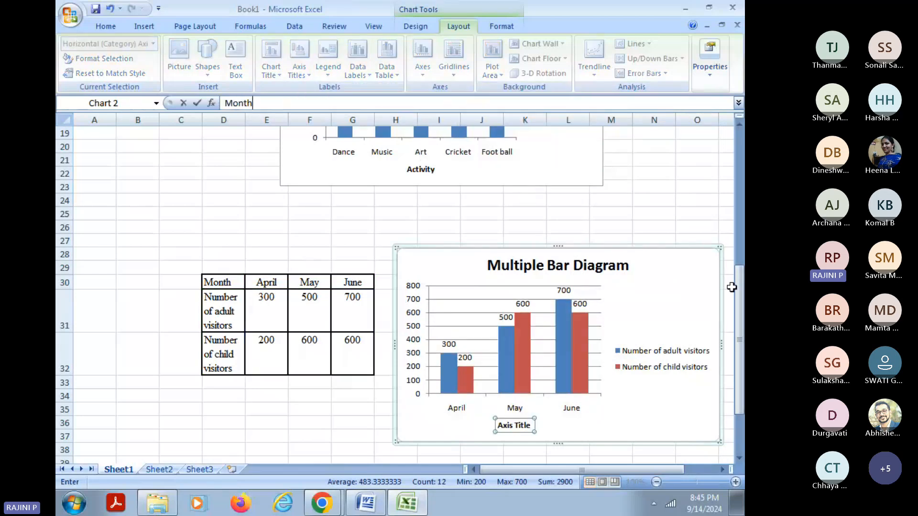
{"action": "key", "text": "Return"}
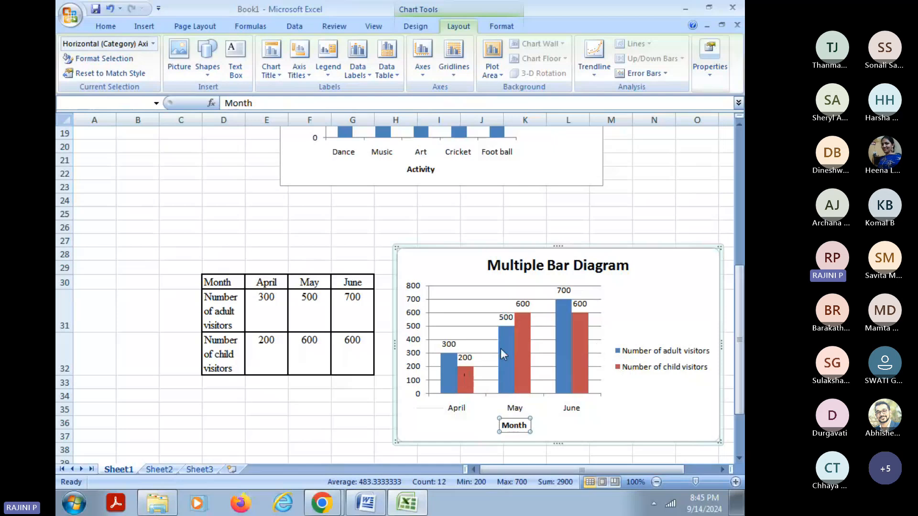
Add a vertical-text title to the multiple bar chart's value axis reading "No. of Visitors"
{"action": "left_click", "coordinate": [300, 62]}
{"action": "mouse_move", "coordinate": [333, 108]}
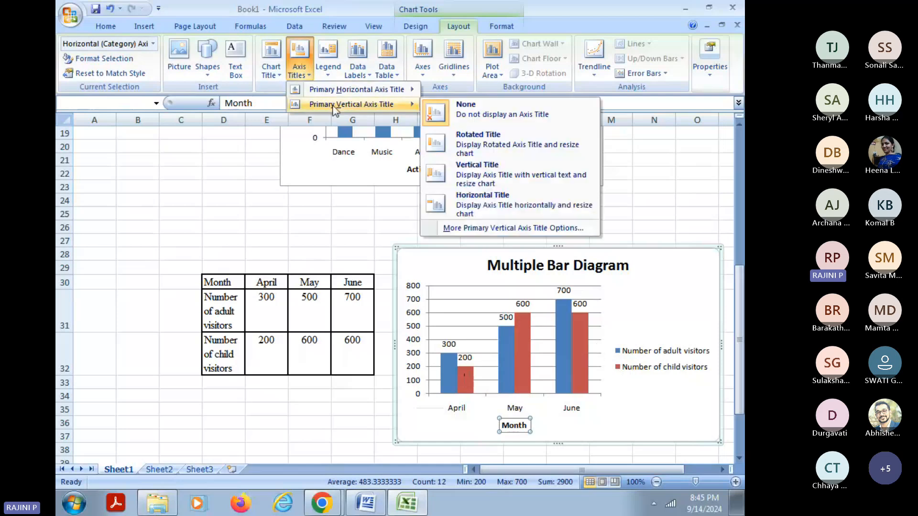
{"action": "left_click", "coordinate": [440, 177]}
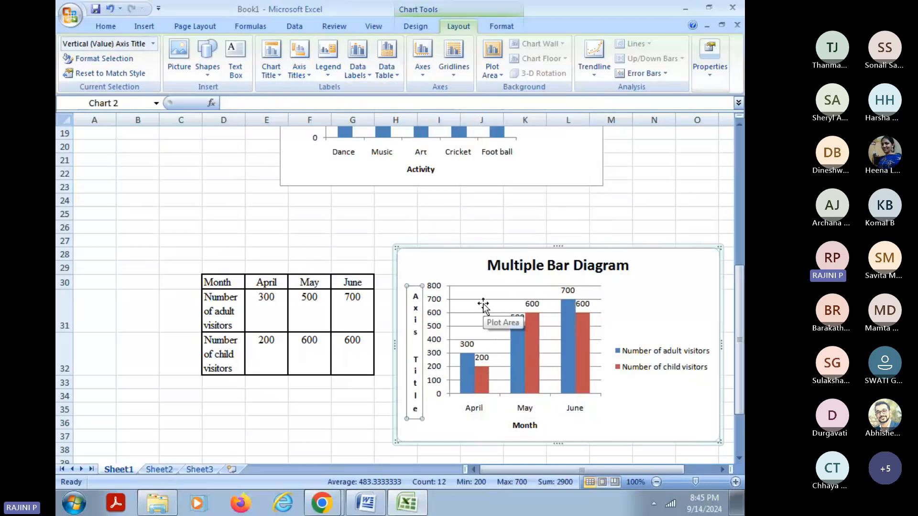
{"action": "type", "text": "No"}
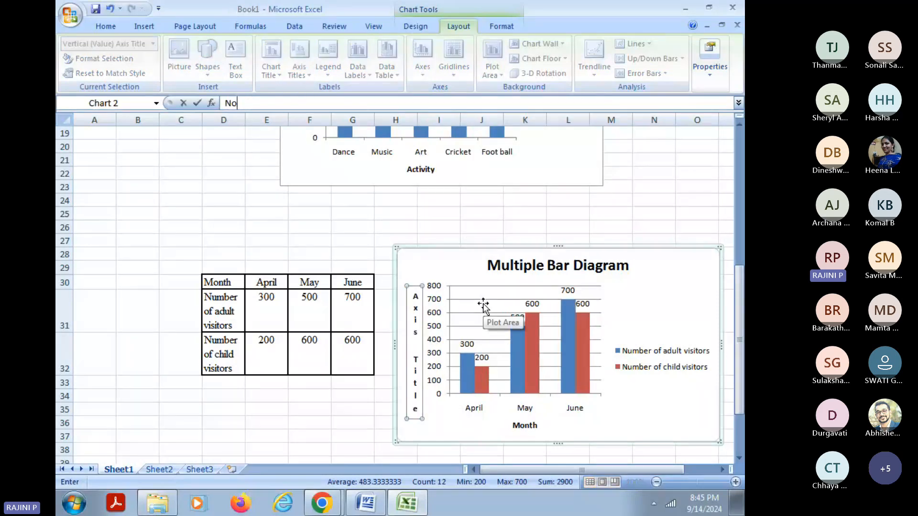
{"action": "type", "text": ". of Visitors"}
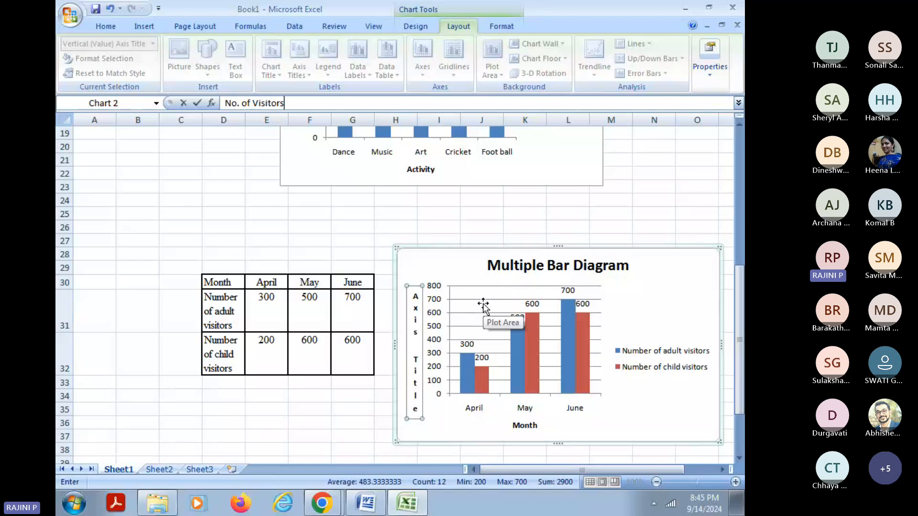
{"action": "key", "text": "Return"}
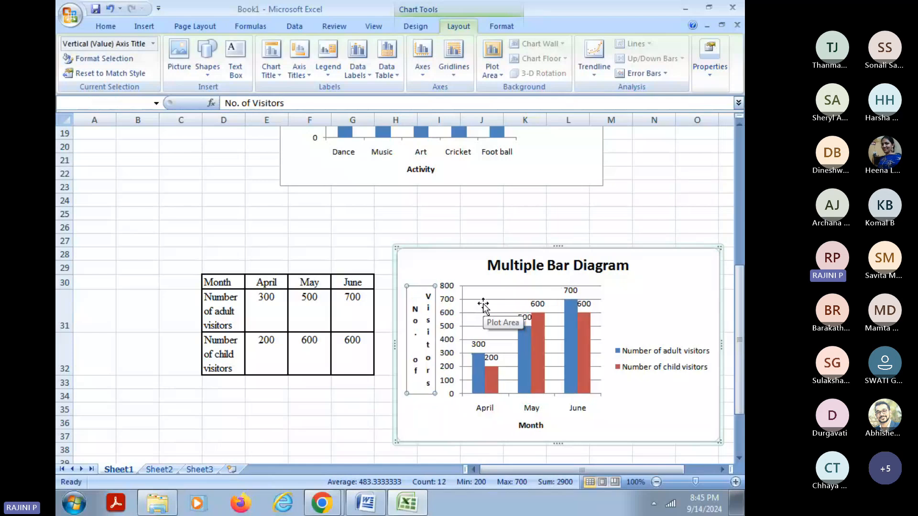
{"action": "left_click", "coordinate": [632, 290]}
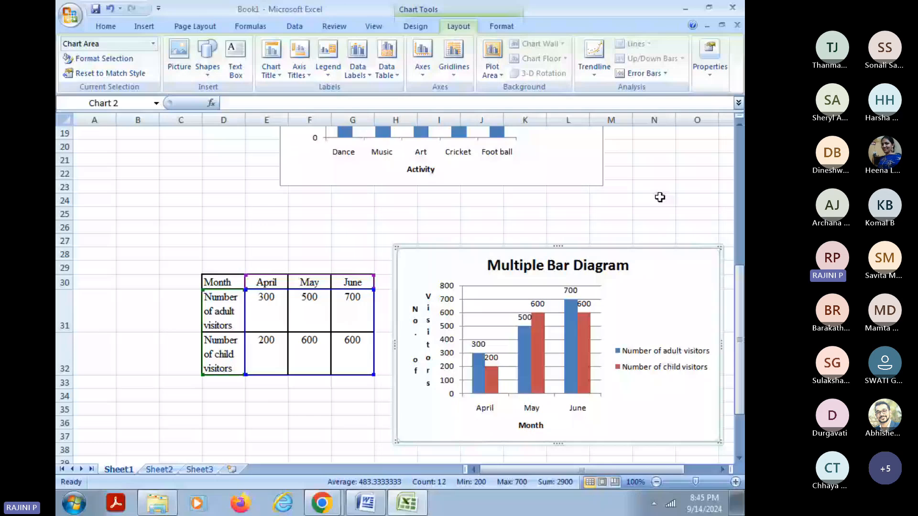
Insert a 2-D stacked column chart from the visitors table D30:G32 and place it below the table around rows 48 to 62
{"action": "left_click_drag", "start_coordinate": [220, 283], "coordinate": [309, 351]}
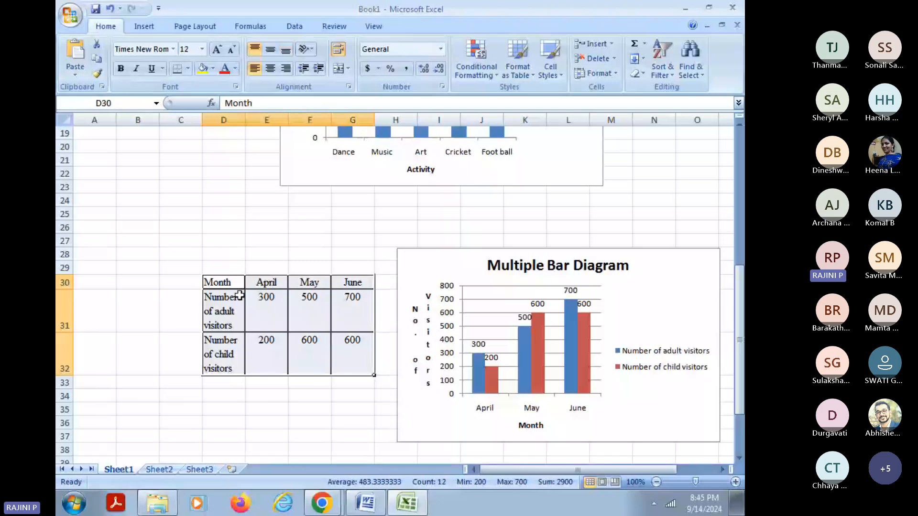
{"action": "left_click", "coordinate": [151, 26]}
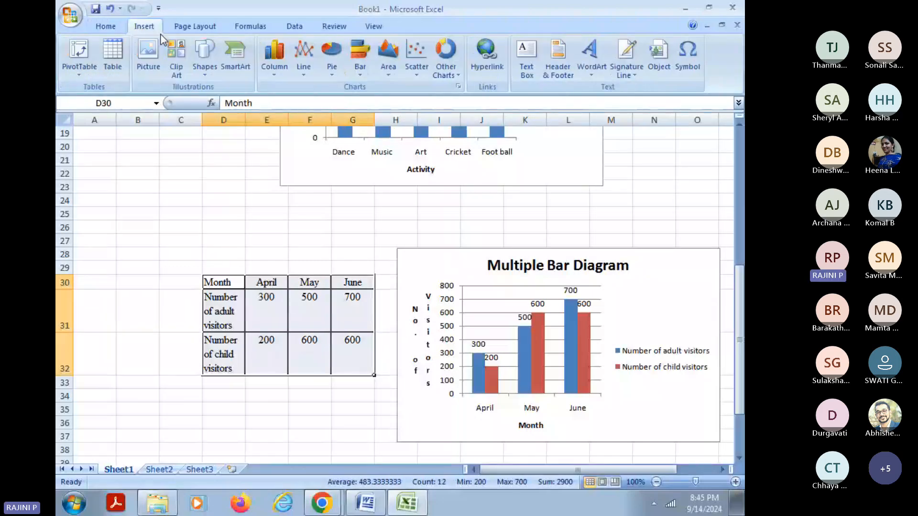
{"action": "left_click", "coordinate": [276, 81]}
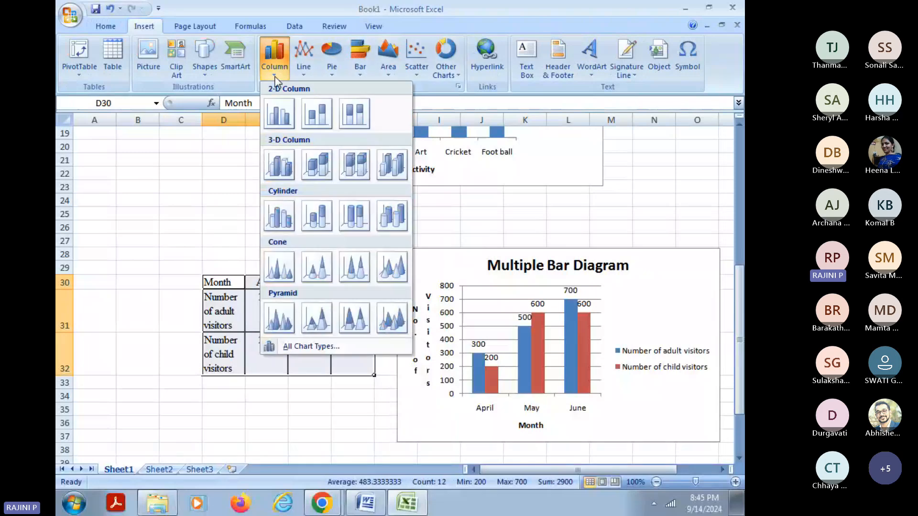
{"action": "left_click", "coordinate": [314, 109]}
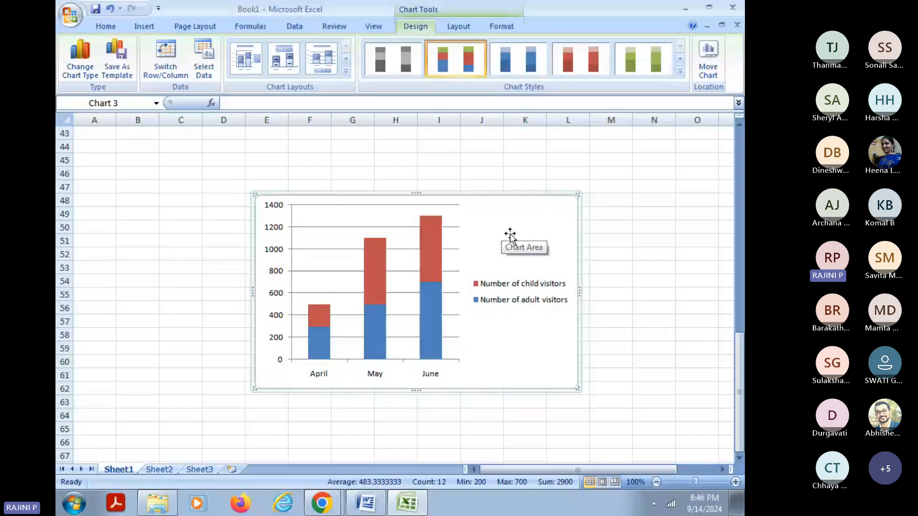
Add data labels to the child and adult visitors series of the stacked chart and title it "Stacked Bar diagram"
{"action": "right_click", "coordinate": [430, 319]}
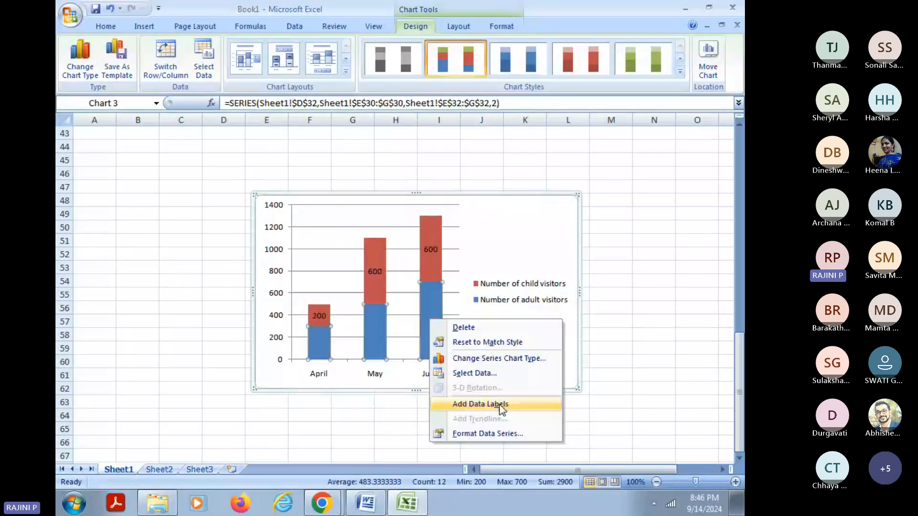
{"action": "left_click", "coordinate": [500, 408]}
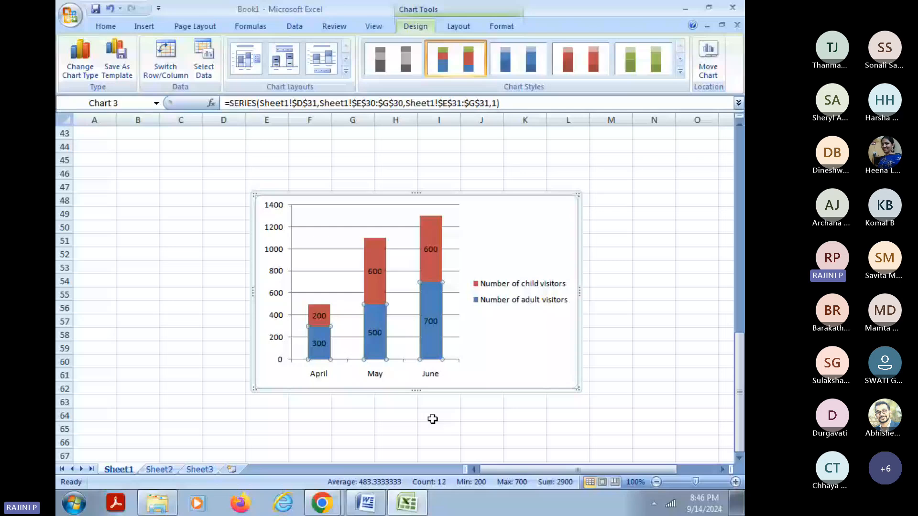
{"action": "type", "text": "Stacked Bar"}
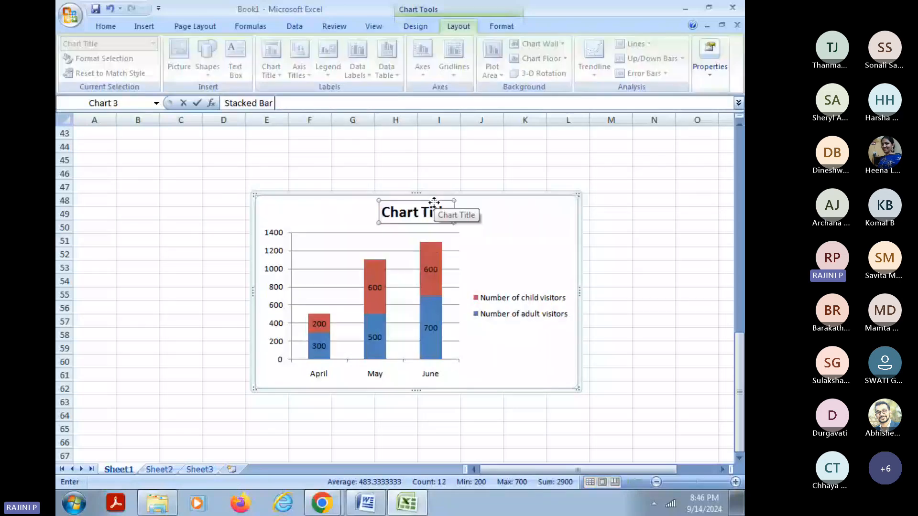
{"action": "type", "text": " di"}
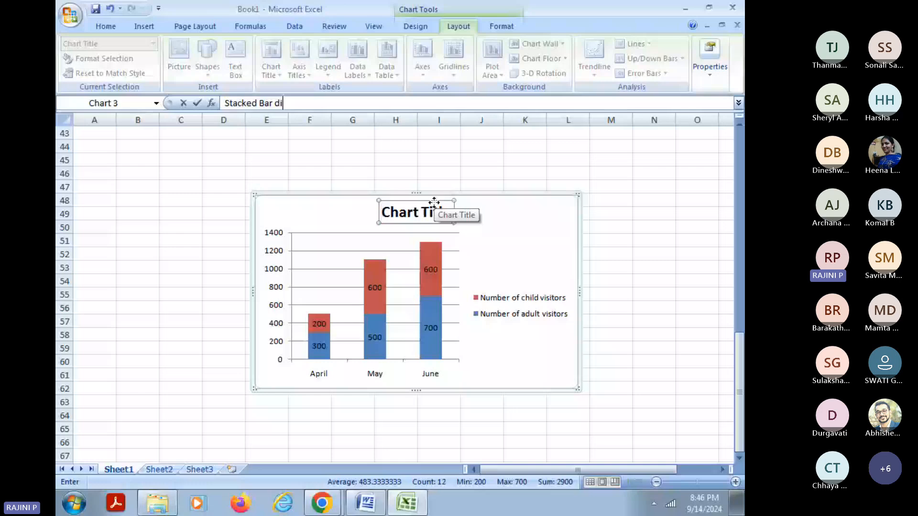
{"action": "type", "text": "agram"}
{"action": "key", "text": "Return"}
Add axis titles to the stacked chart: "Month" below the horizontal axis and a rotated "No. of Visitors" on the vertical axis
{"action": "left_click", "coordinate": [299, 69]}
{"action": "mouse_move", "coordinate": [367, 91]}
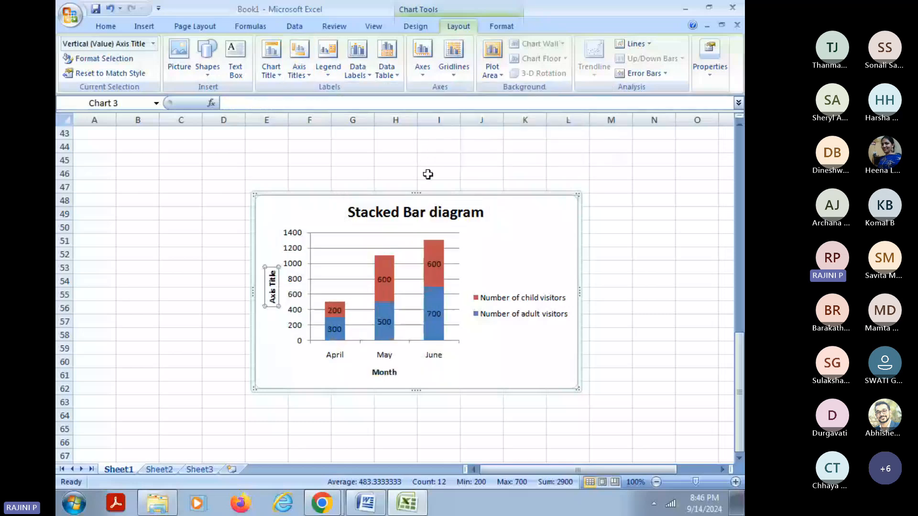
{"action": "type", "text": "No. of V"}
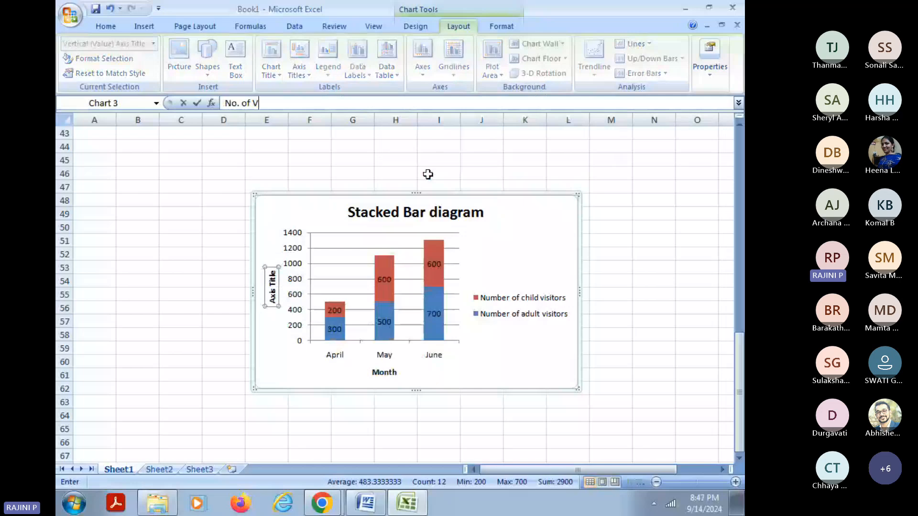
{"action": "type", "text": "isitors"}
{"action": "key", "text": "Return"}
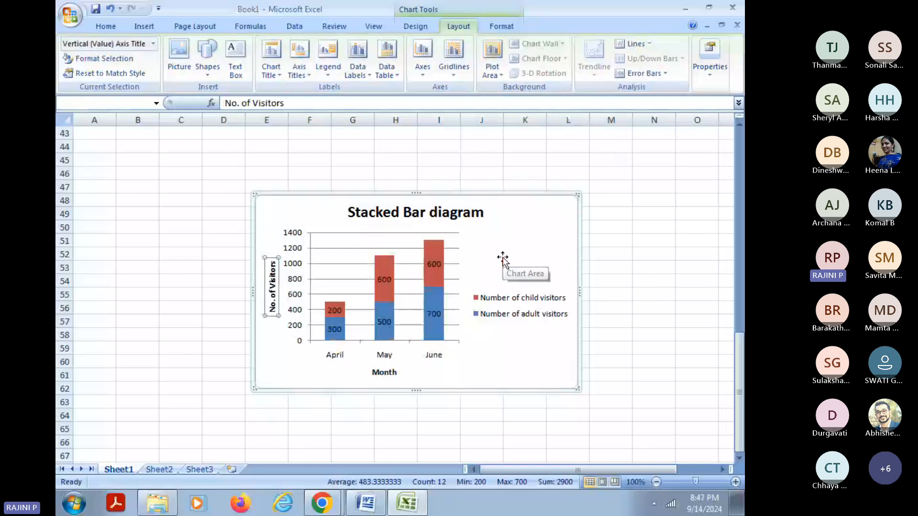